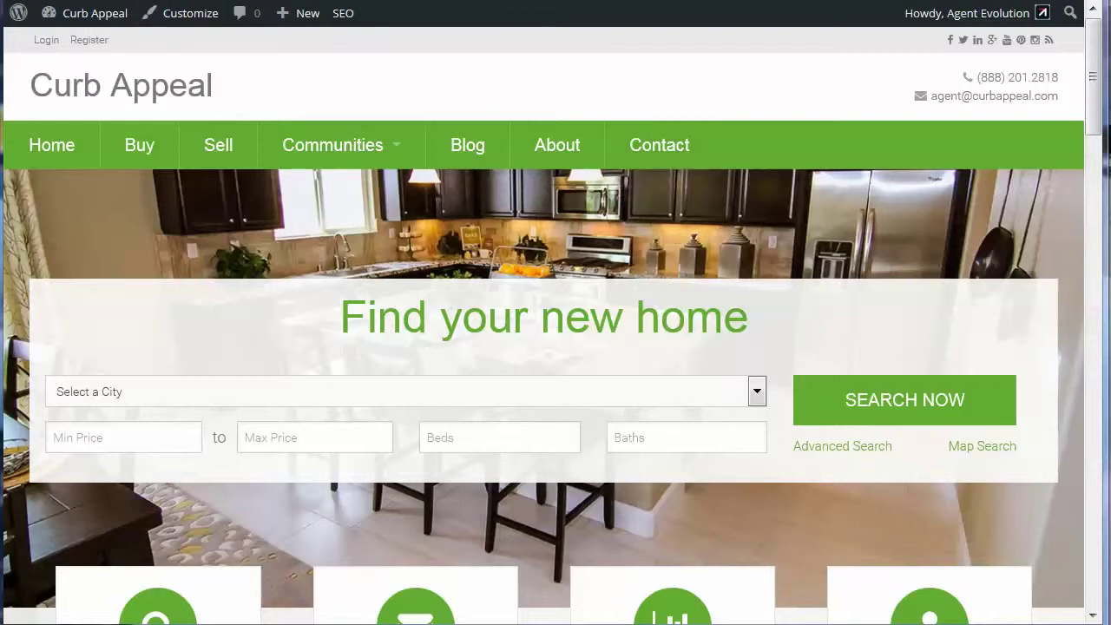
Switch to the site's admin dashboard, open the widget settings and add a Text widget to the Default Sidebar
key(ctrl+Tab)
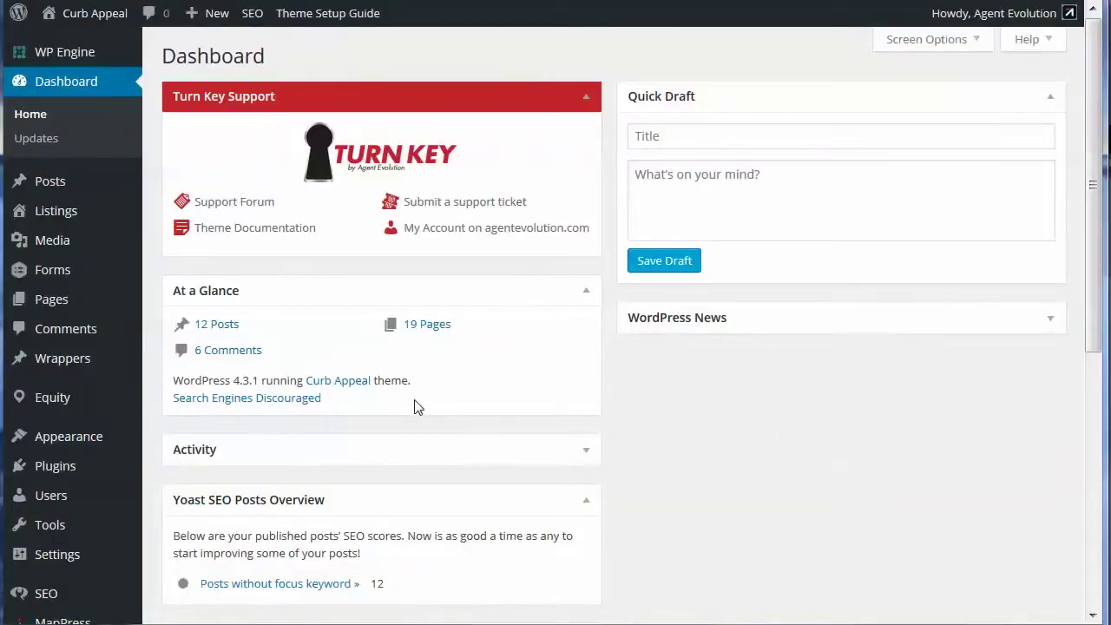
mouse_move(74, 436)
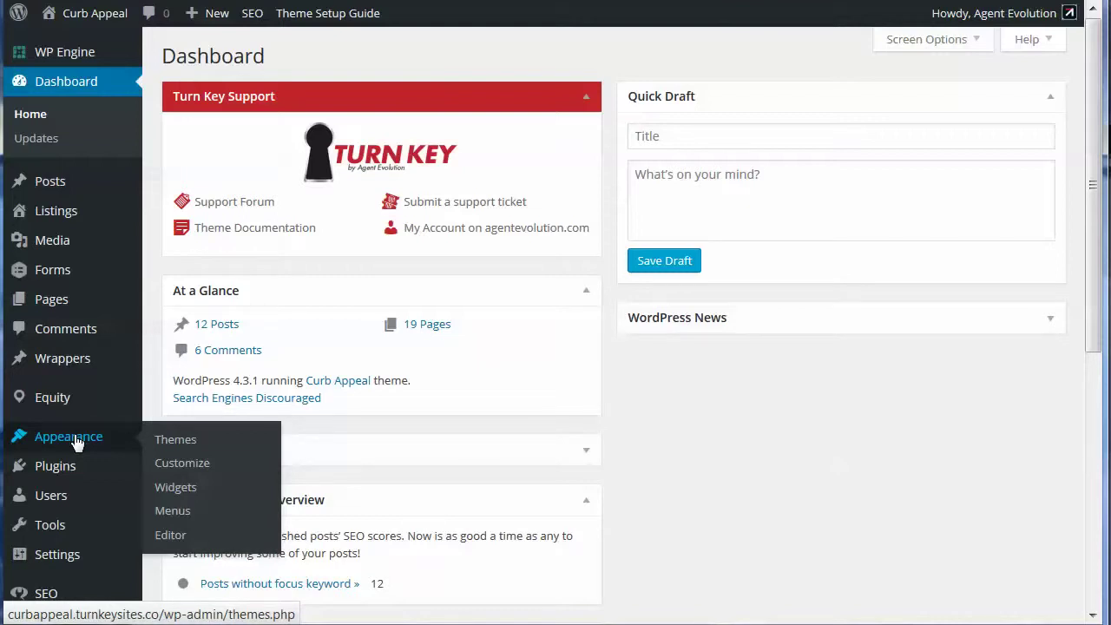
click(176, 491)
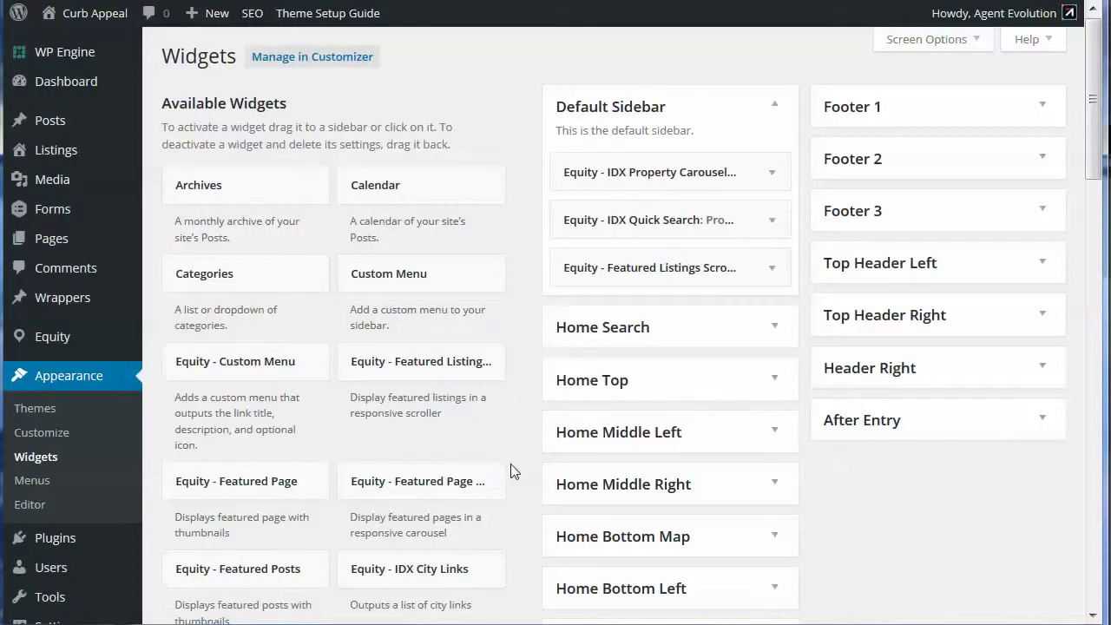
scroll(480, 471, down, 5)
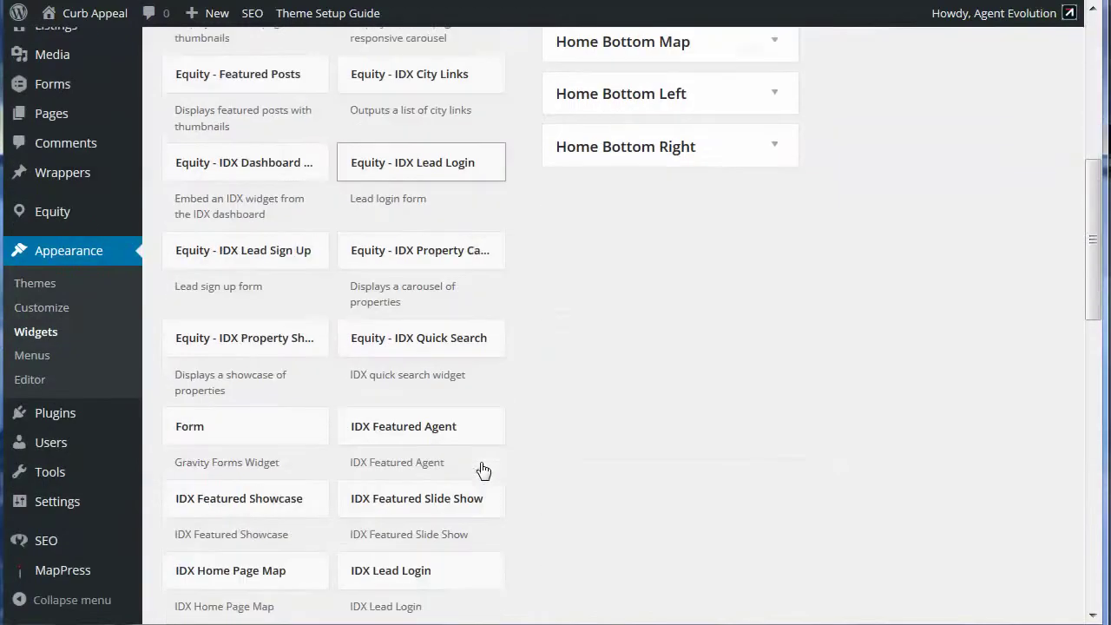
scroll(482, 470, down, 9)
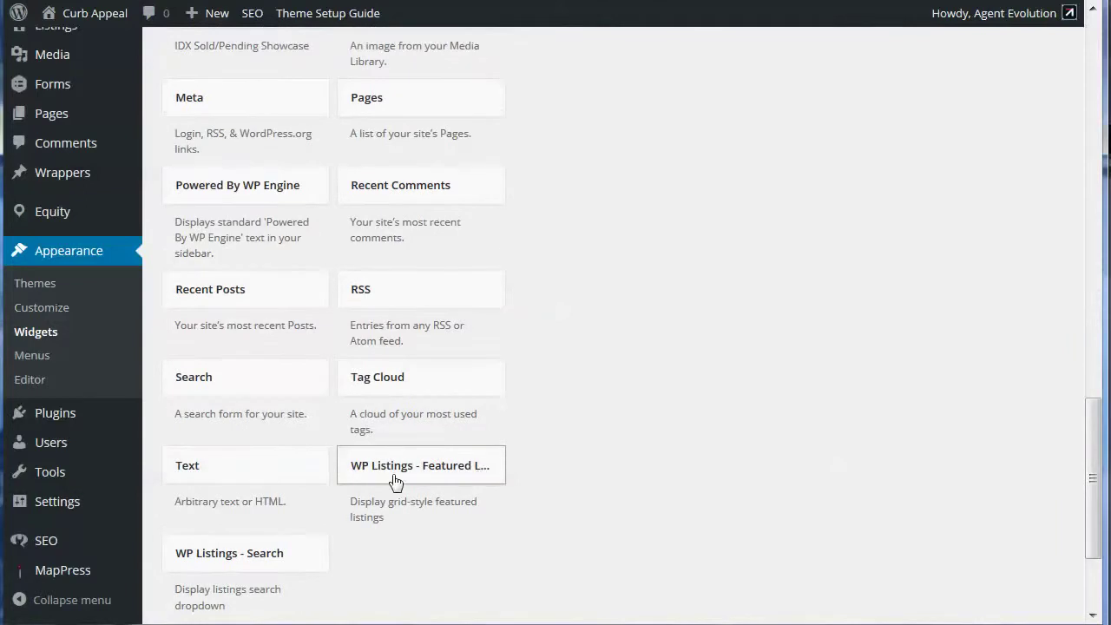
drag(218, 471, 633, 314)
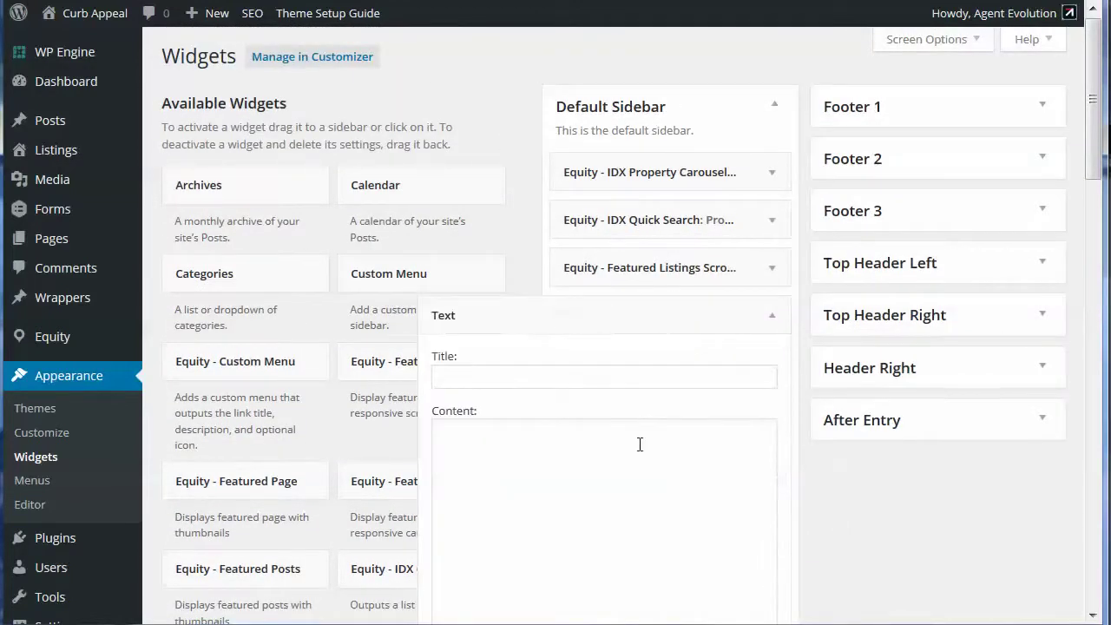
Enter the shortcode [lead_login] as the content of the new Text widget and save the widget
click(440, 445)
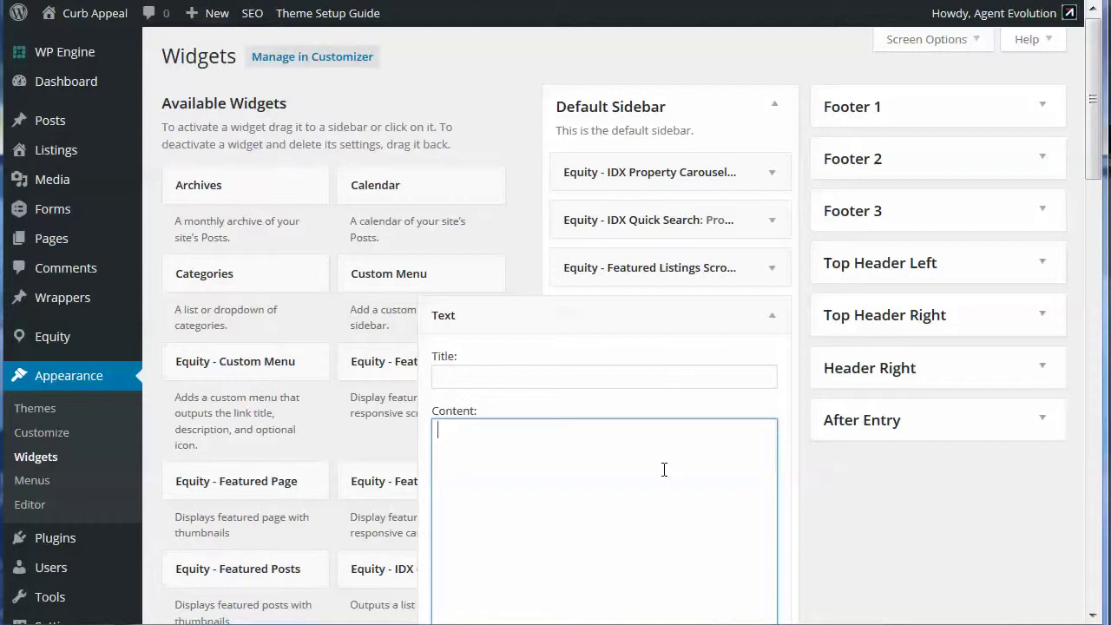
text([lead_login])
click(1046, 109)
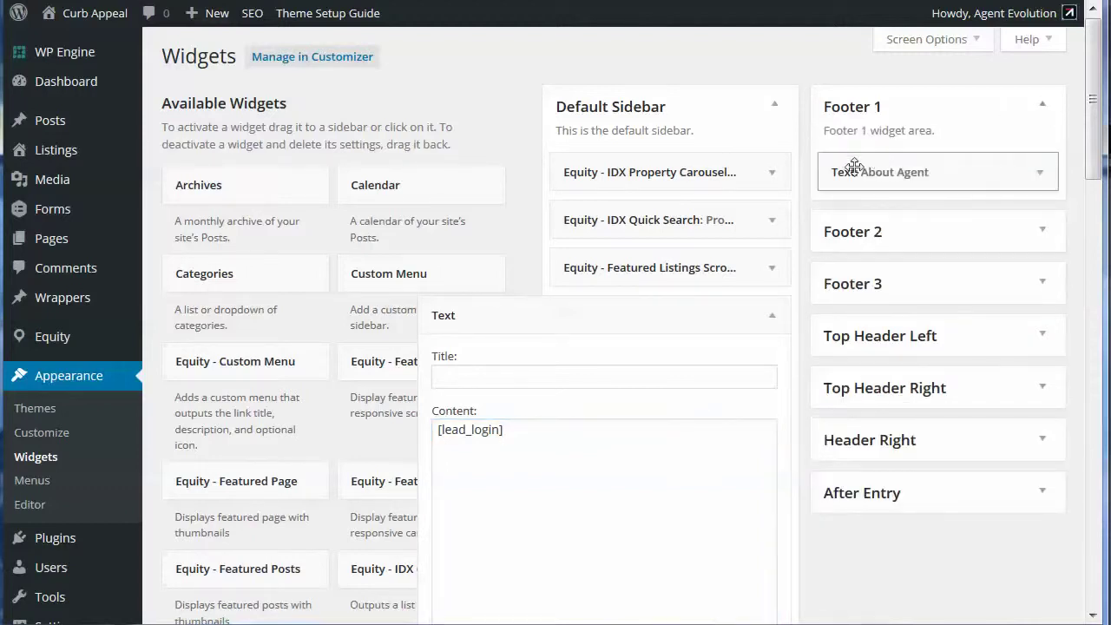
click(1041, 178)
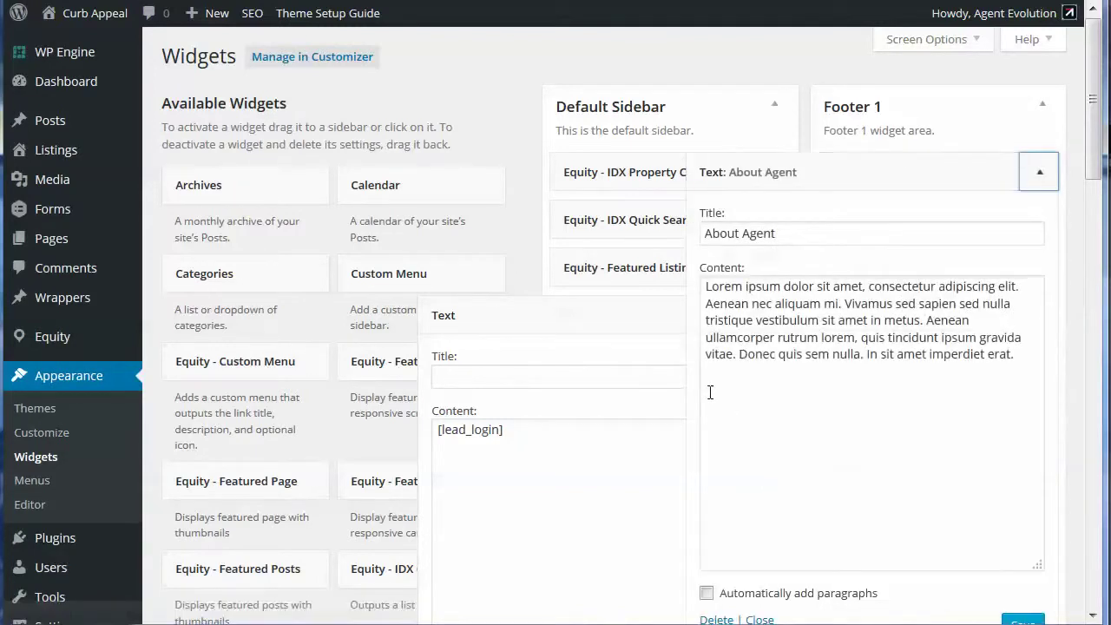
click(1039, 178)
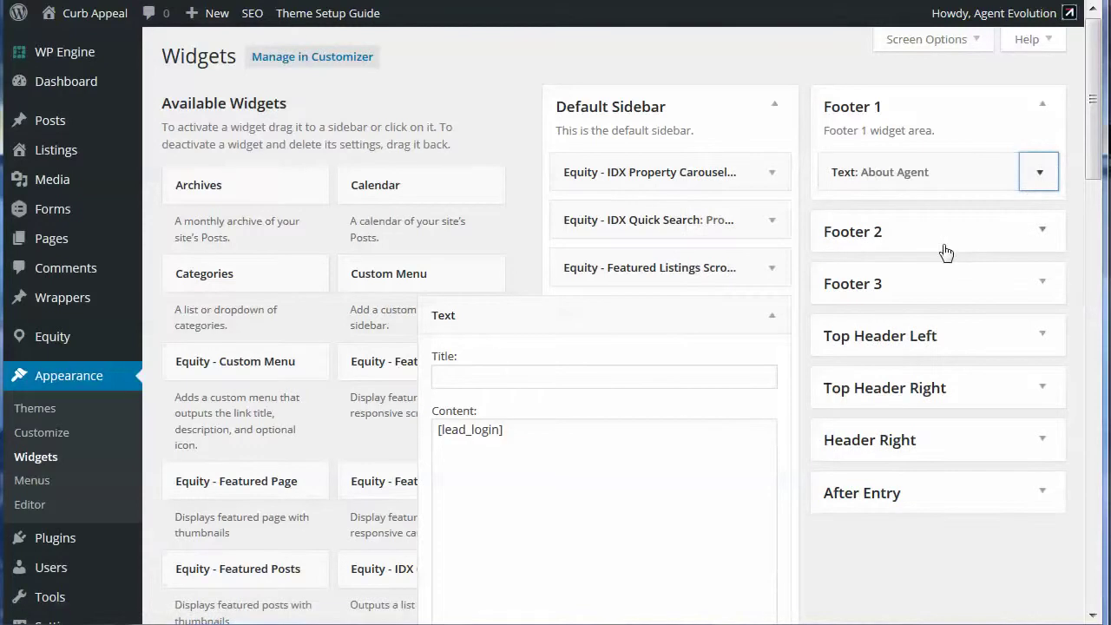
click(531, 434)
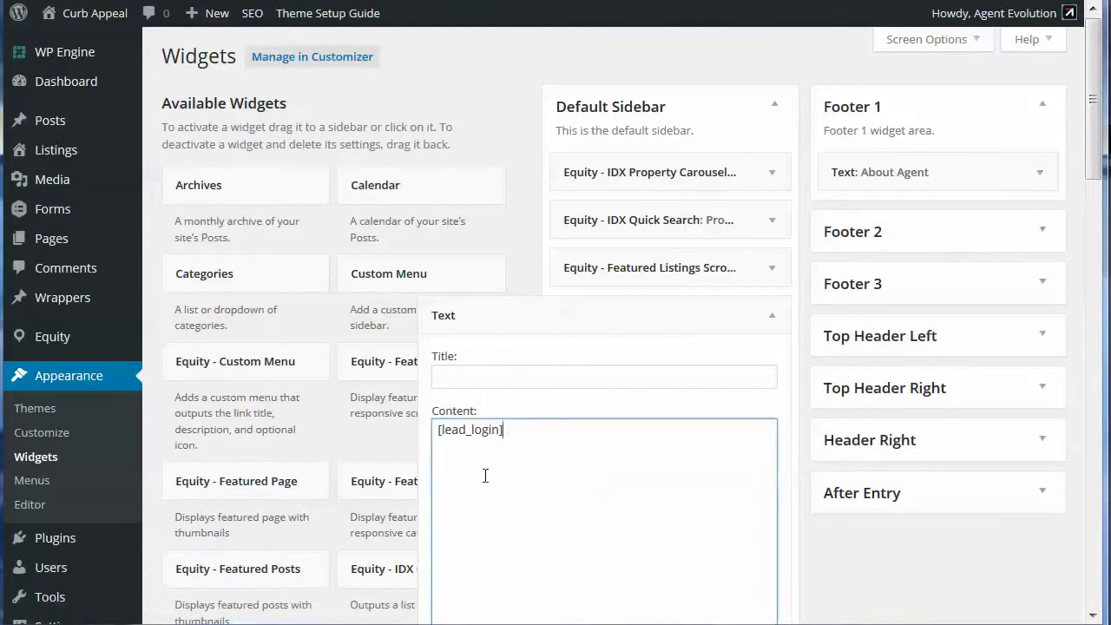
scroll(678, 453, down, 1)
scroll(677, 453, down, 3)
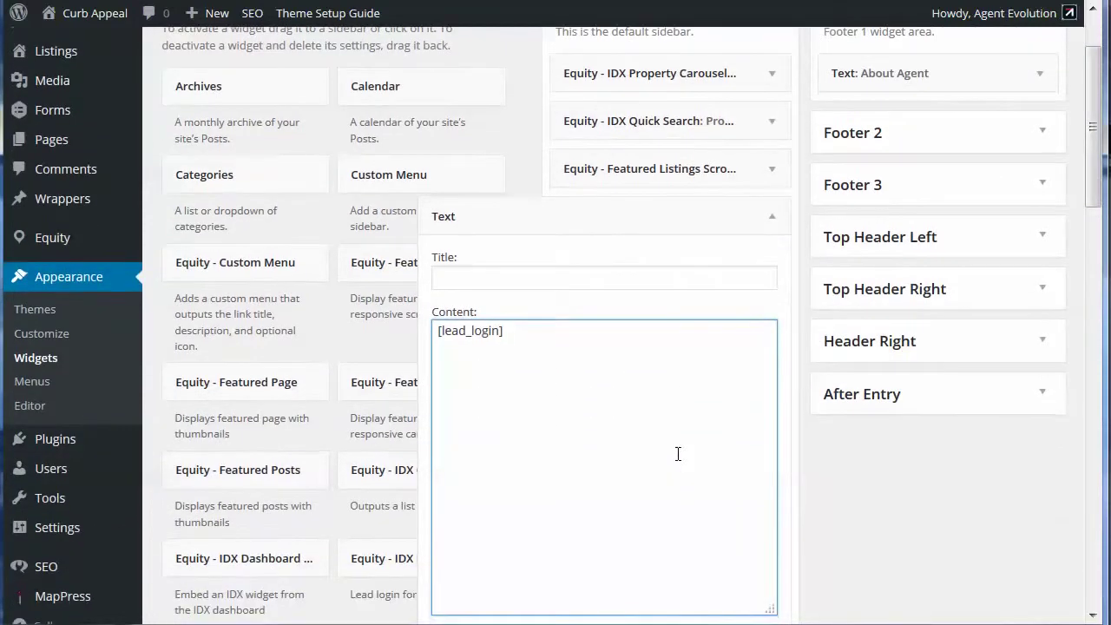
click(748, 571)
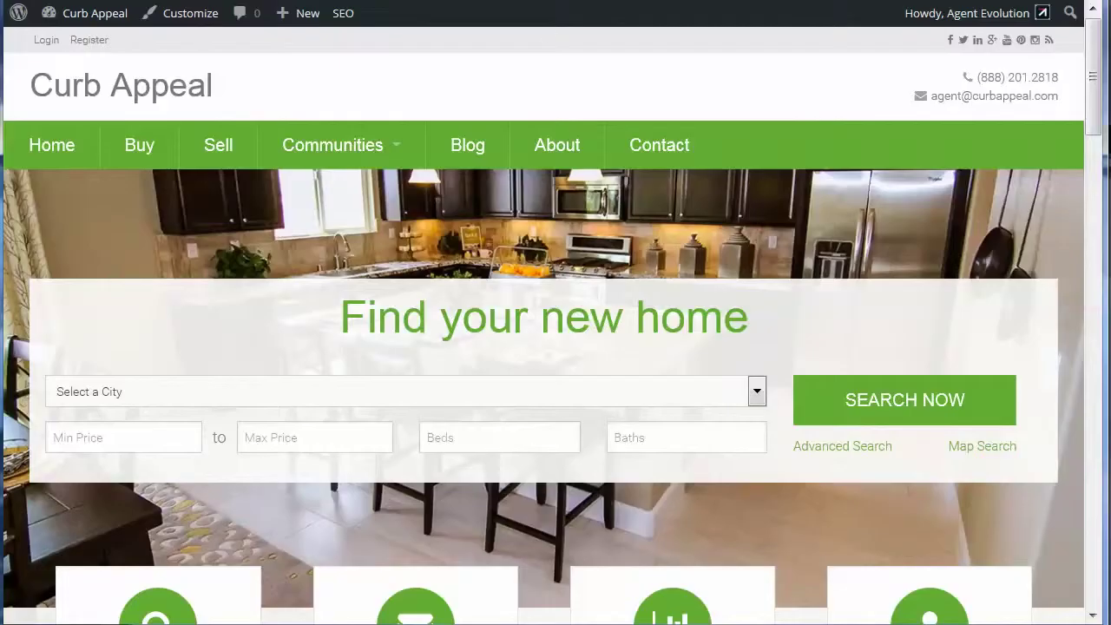
Open the Blog page of the live site and check how the new widget appears in the sidebar
click(460, 148)
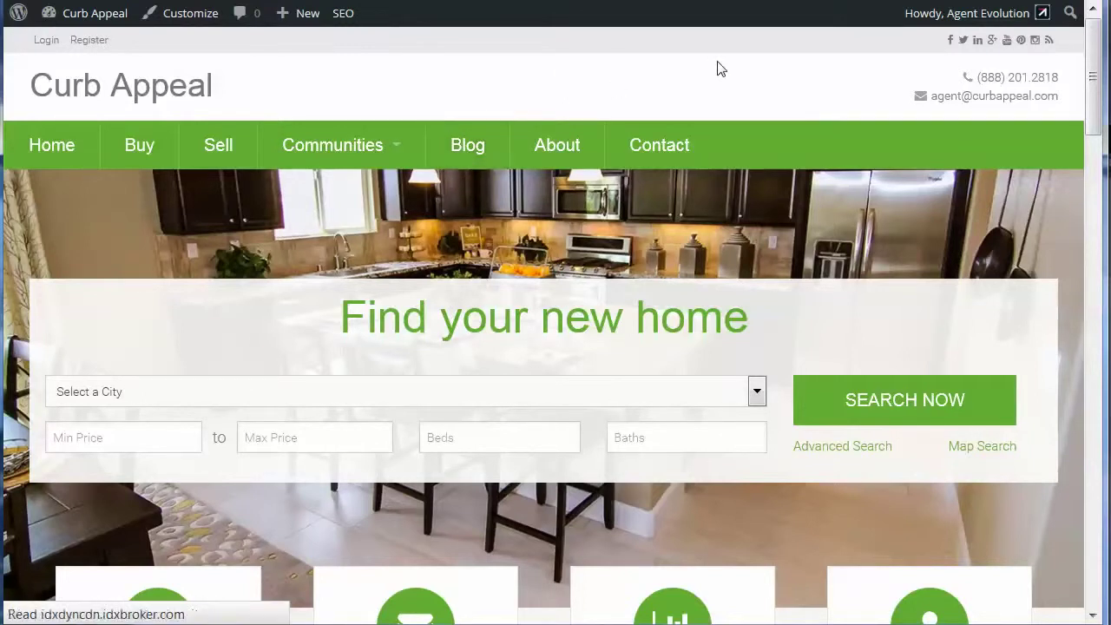
scroll(962, 359, down, 8)
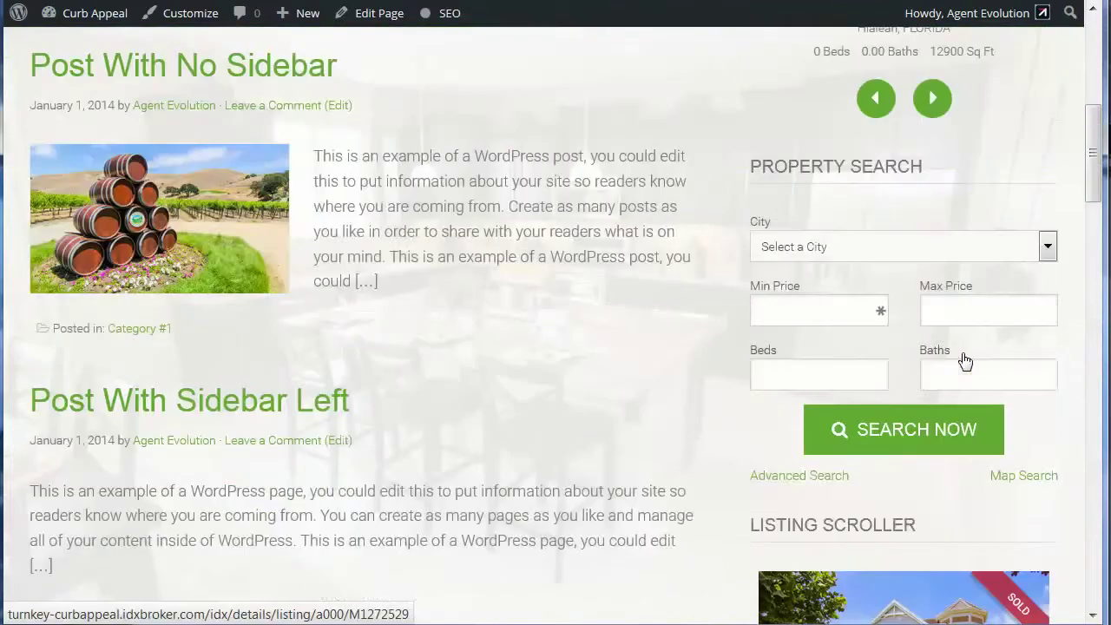
scroll(964, 357, down, 6)
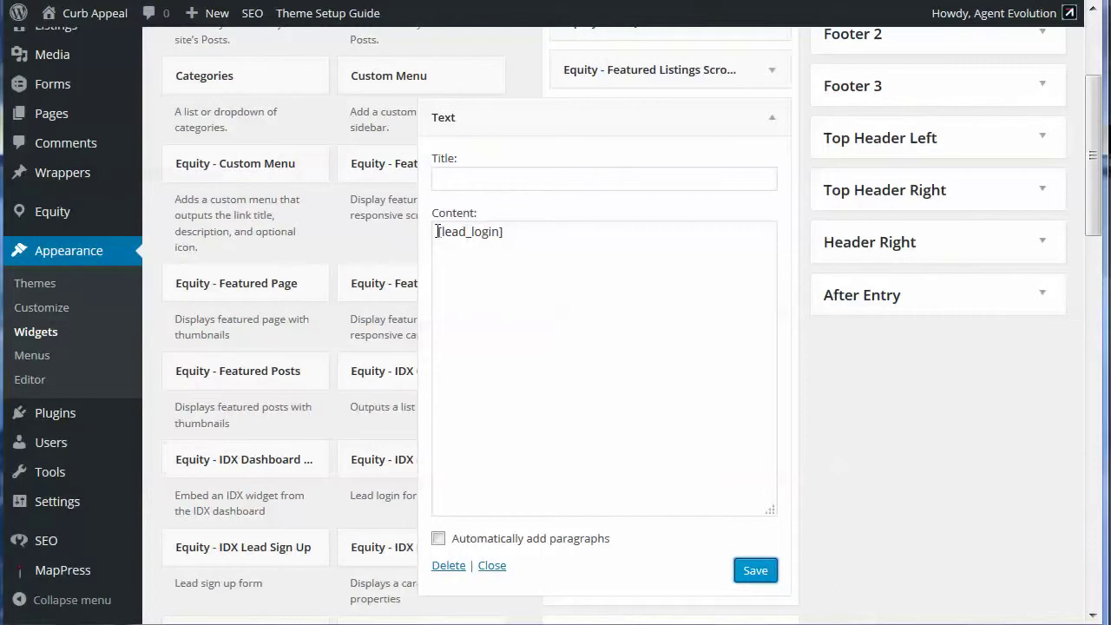
Replace the Text widget's content with the shortcode [lead_signup phone="1"] and save the widget
drag(436, 231, 560, 231)
key(BackSpace)
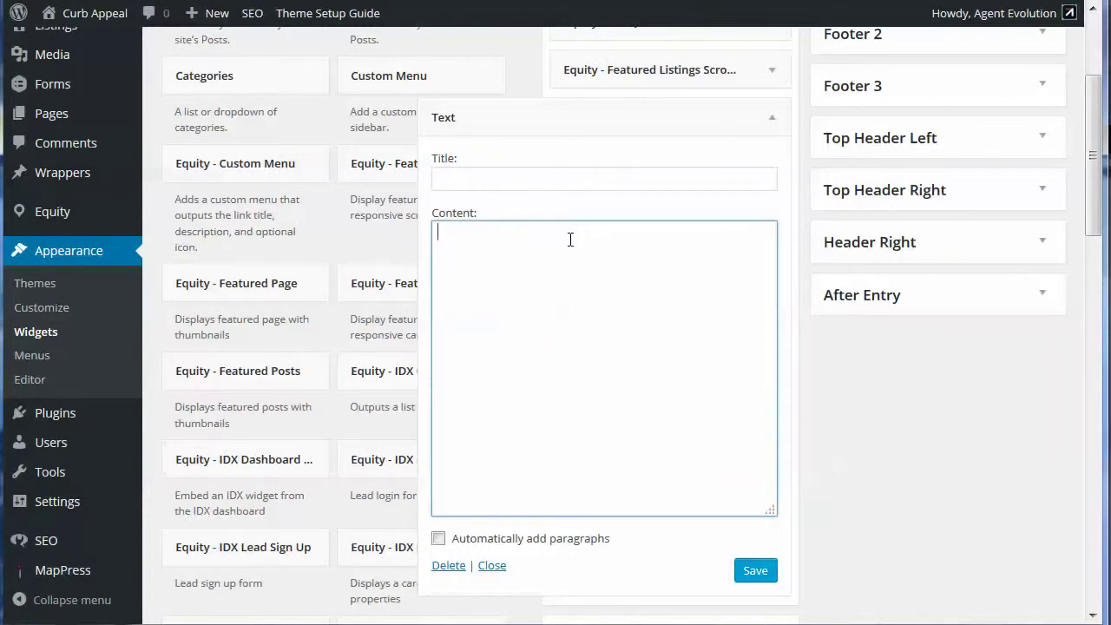
text([lead_signup phone=)
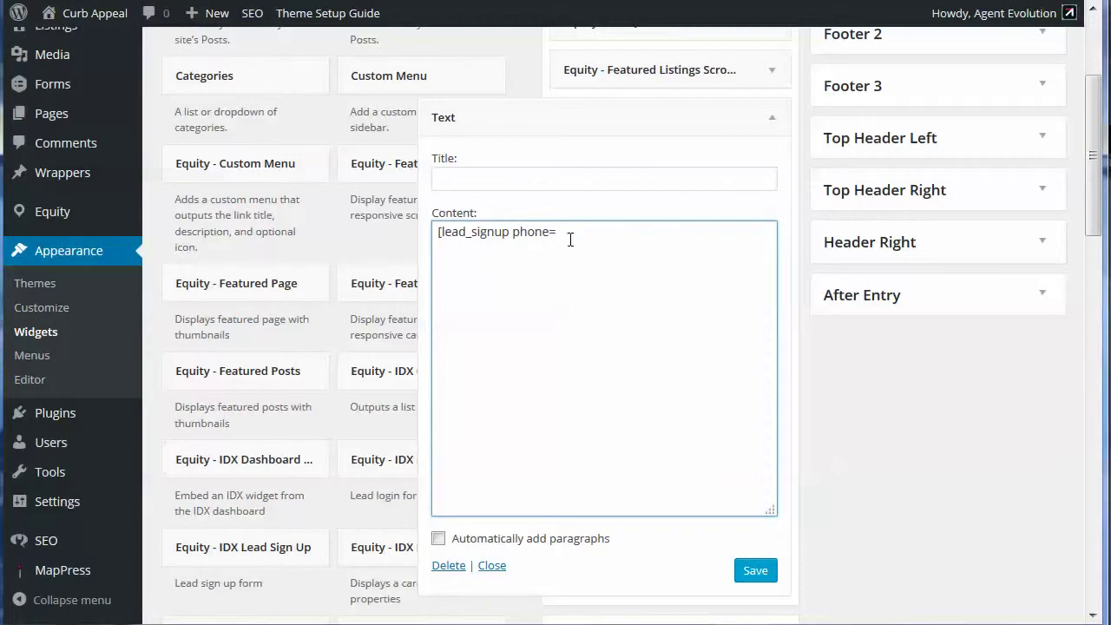
text(")
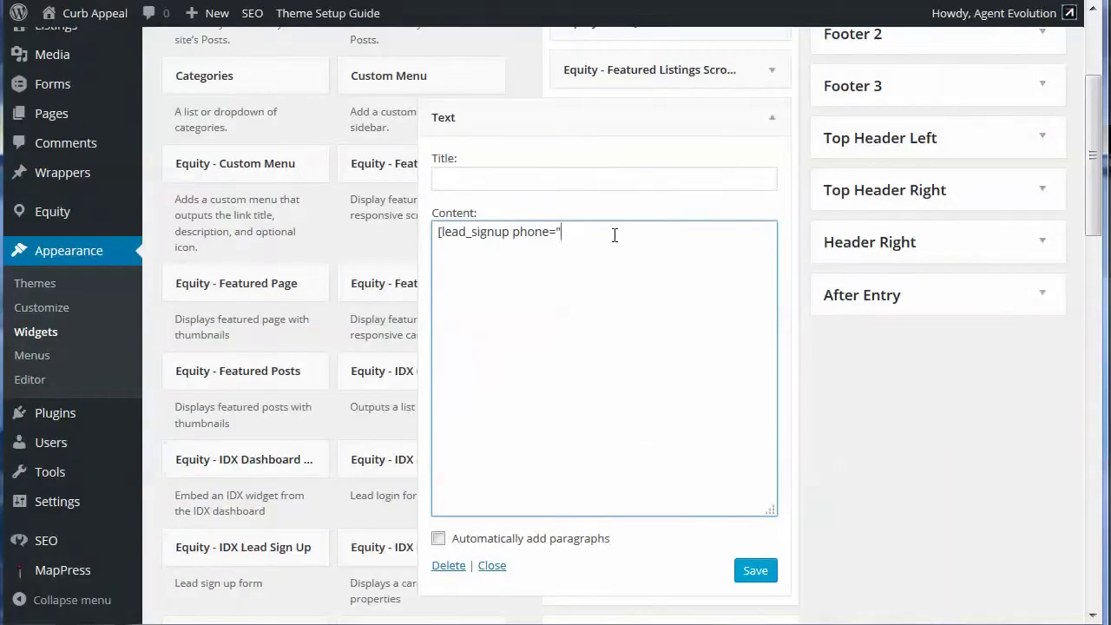
text(1"])
click(753, 572)
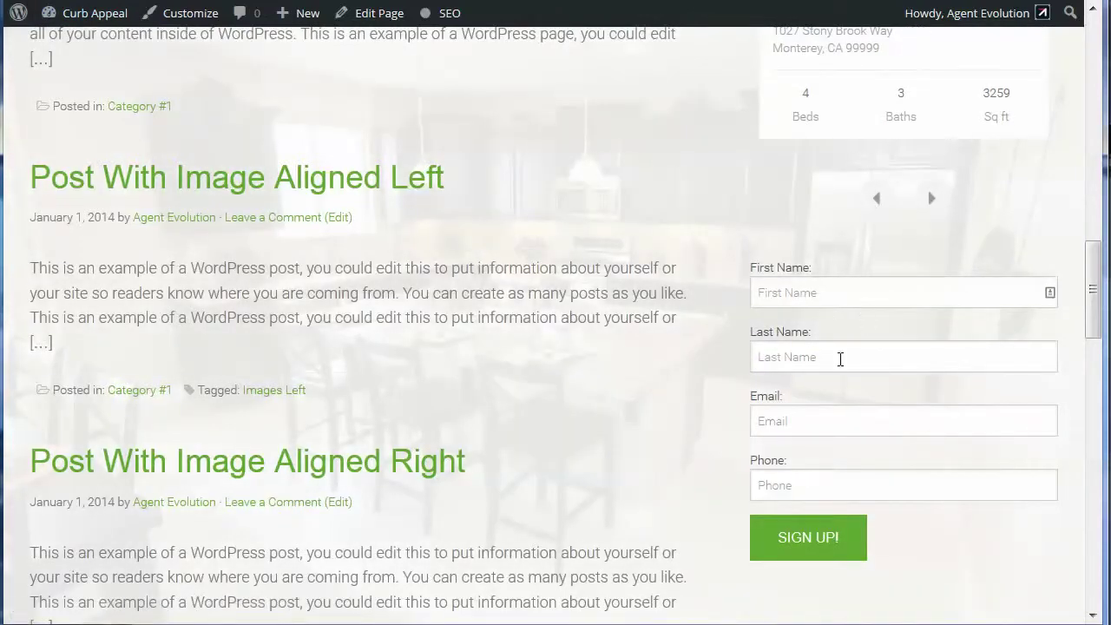
Check the sign-up form's phone field on the Blog page and review the [property_carousel] parameters in the Equity shortcode documentation
click(769, 483)
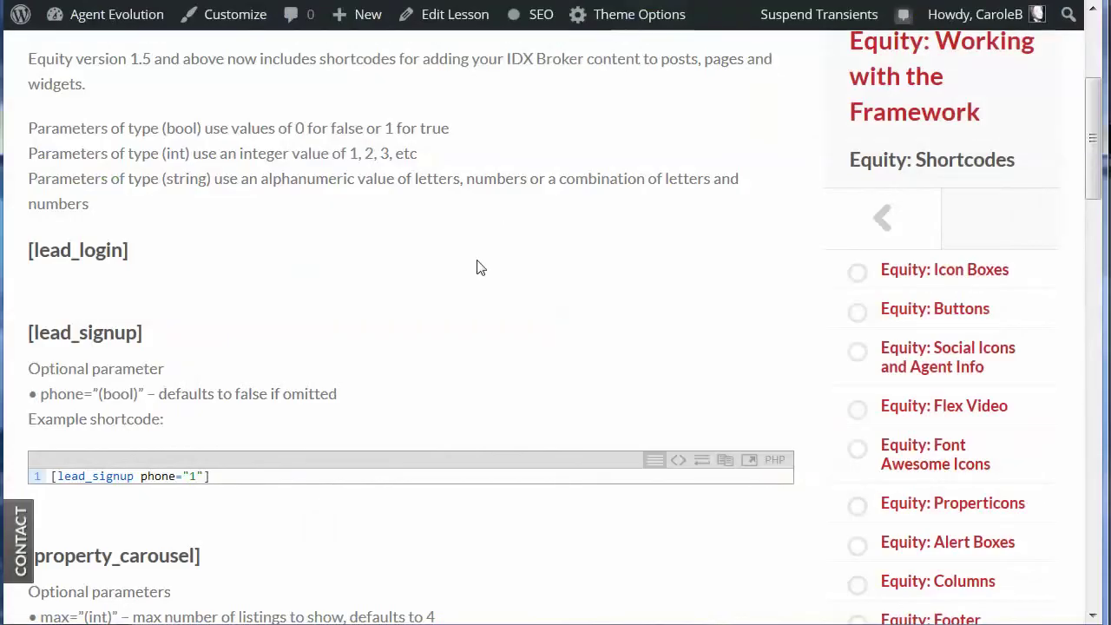
scroll(479, 290, down, 5)
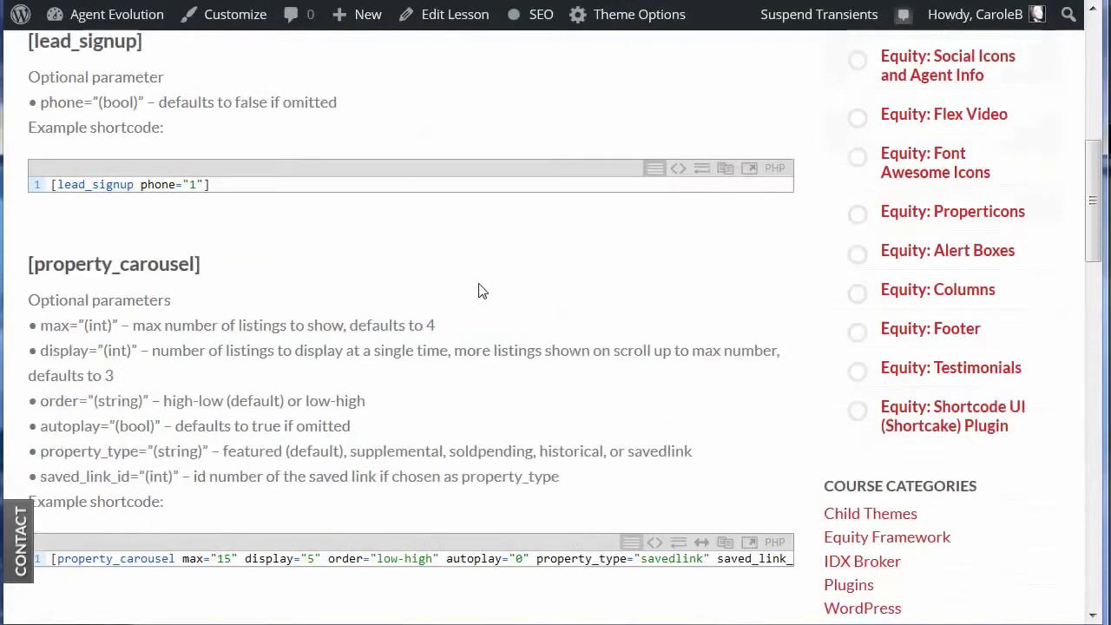
scroll(346, 248, up, 1)
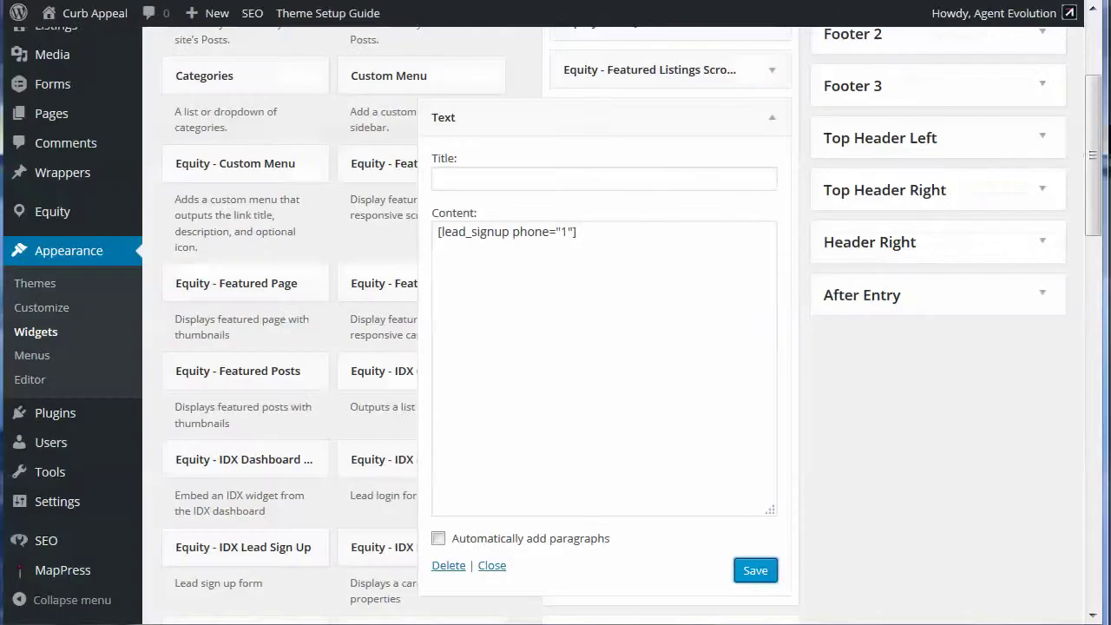
Replace the Text widget's content with the shortcode [property_carousel] and save the widget
drag(437, 235, 617, 241)
key(BackSpace)
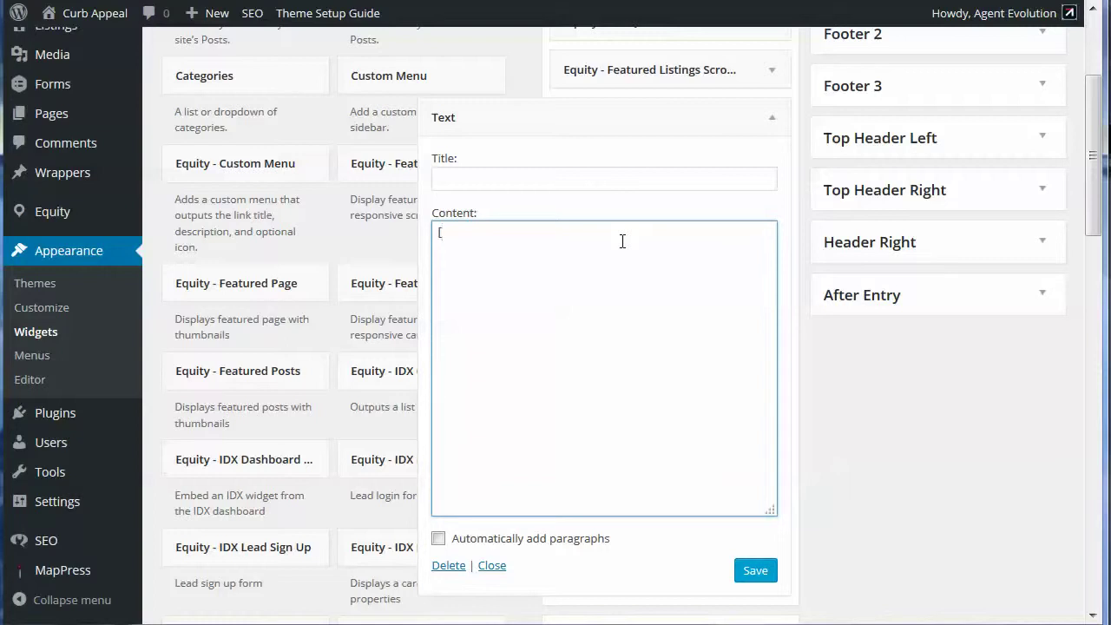
text([property_carousel)
click(753, 572)
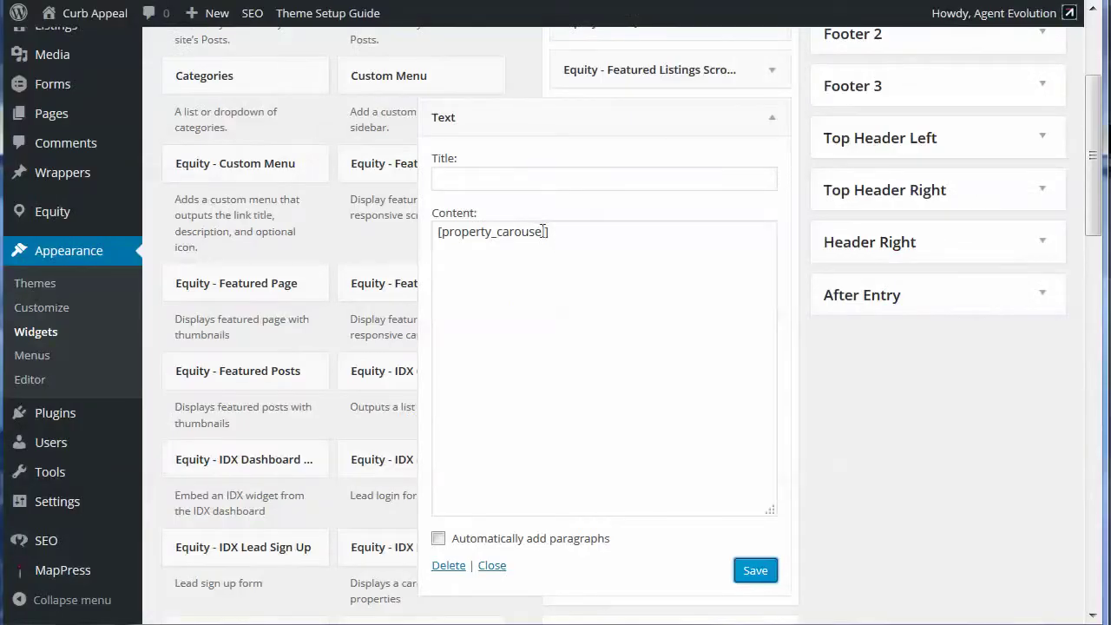
Add the parameter display="1" to the property_carousel shortcode and save the widget
click(545, 232)
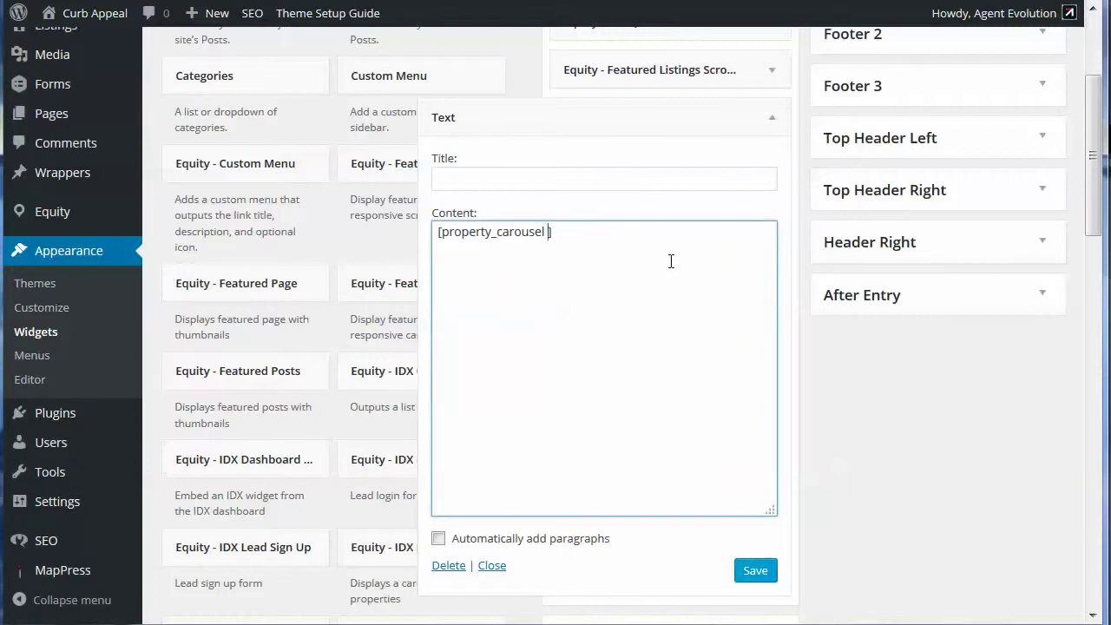
text(dispaly="1)
drag(572, 240, 581, 238)
text(la)
click(754, 573)
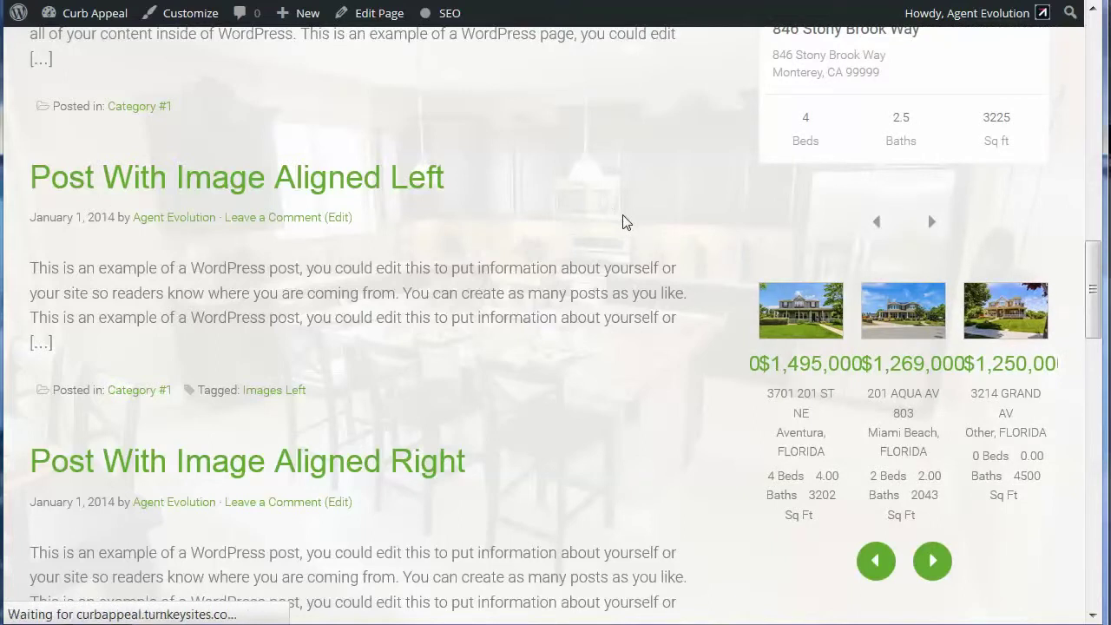
Browse the sidebar carousel's listings on the Blog page and review the remaining carousel parameters in the shortcode documentation
scroll(998, 421, down, 1)
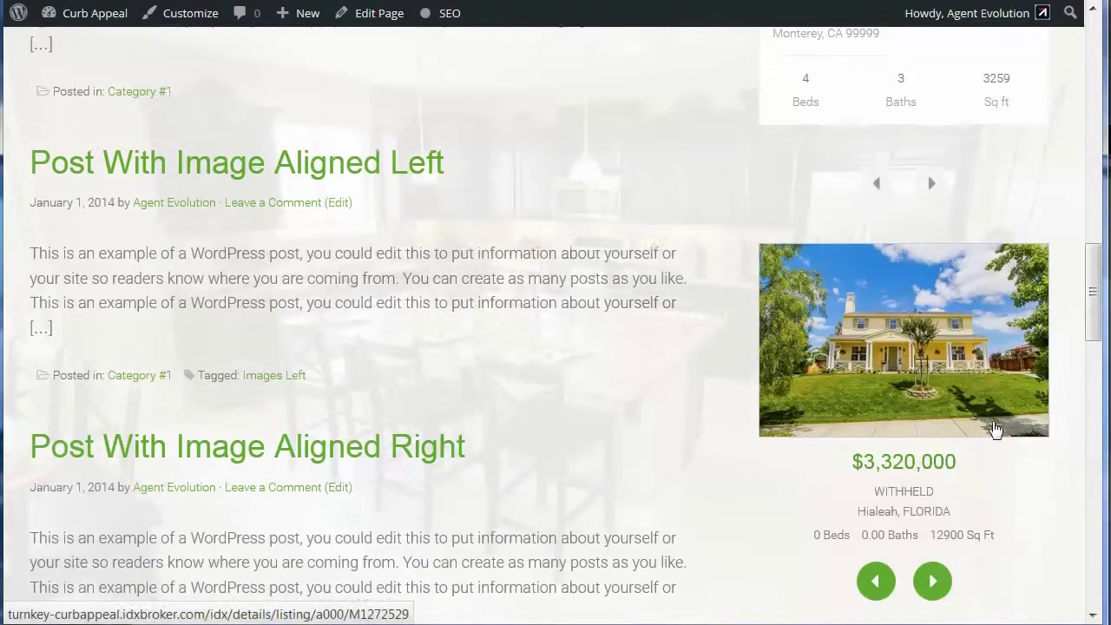
click(935, 495)
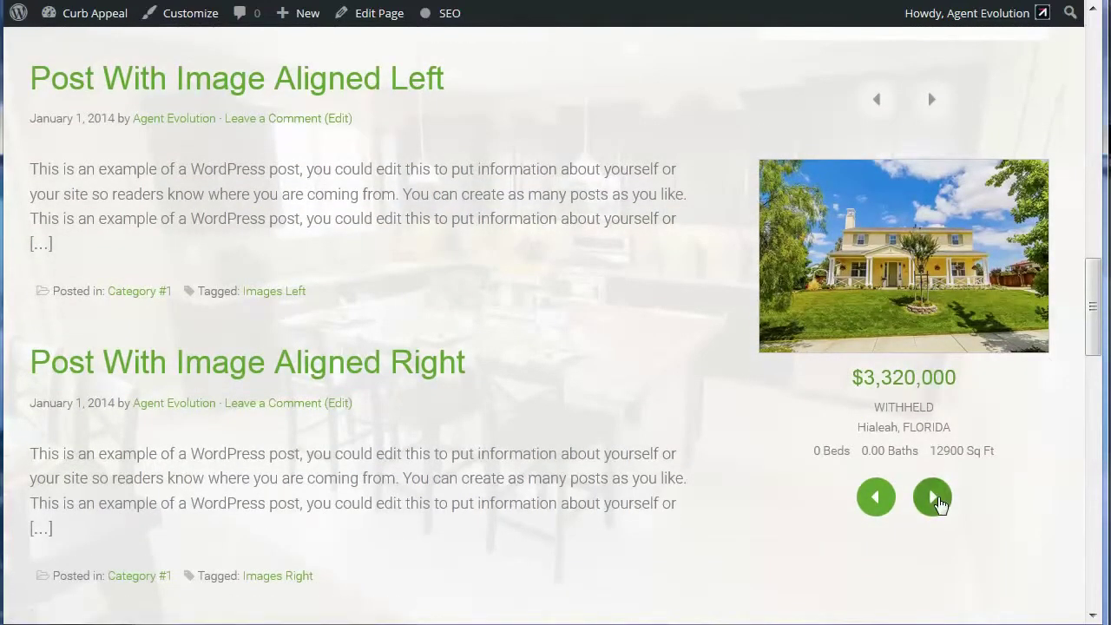
click(936, 494)
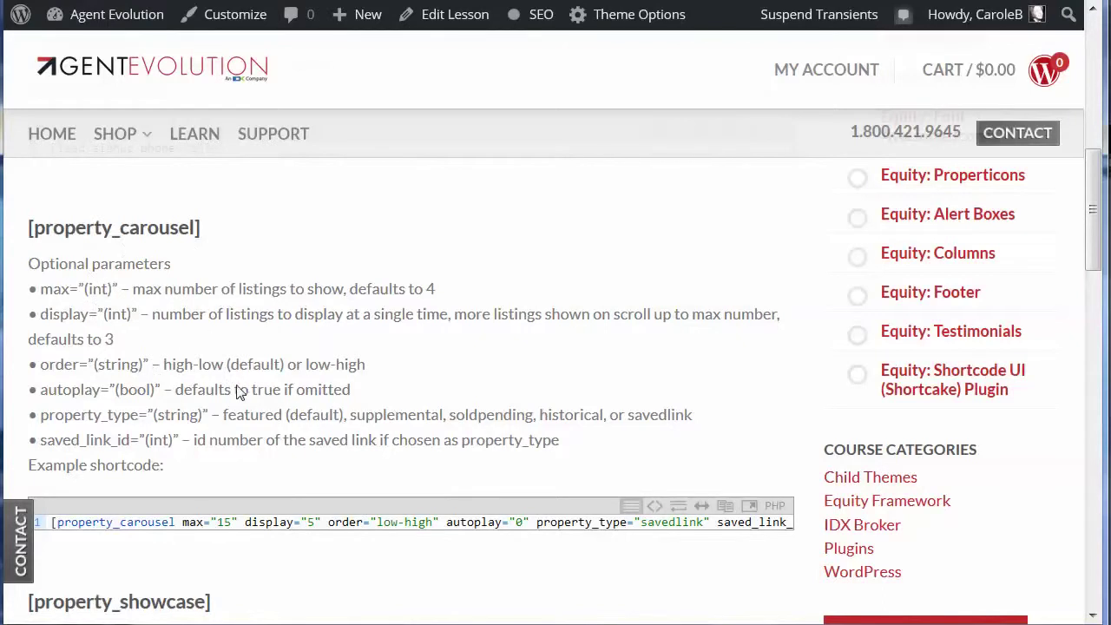
scroll(330, 390, down, 4)
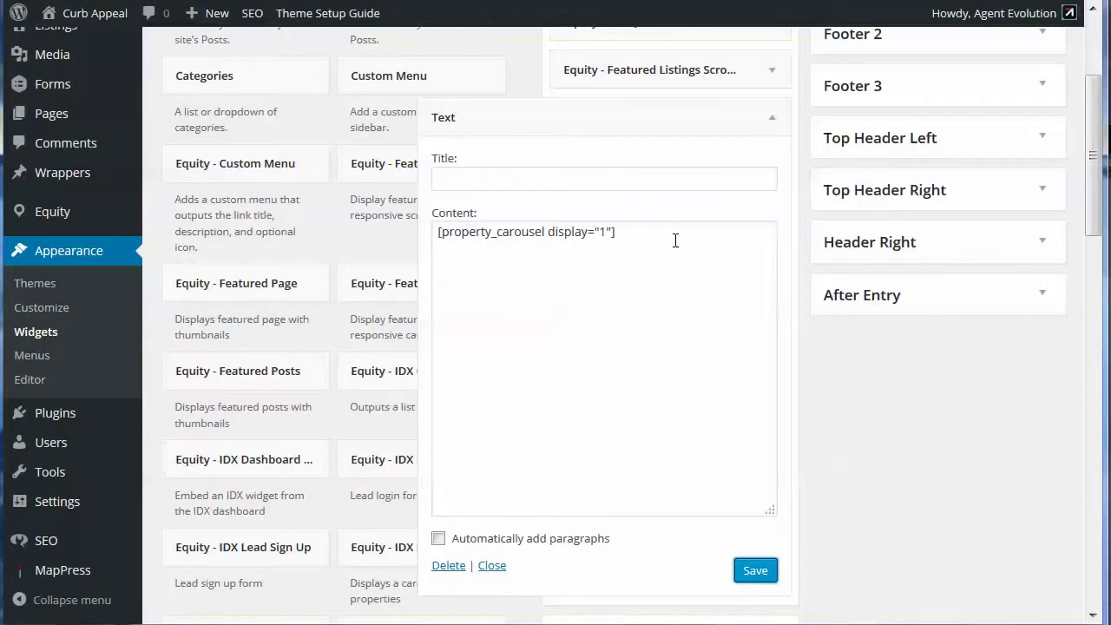
Collapse the Text widget and remove it from the Default Sidebar
click(492, 565)
drag(697, 116, 353, 174)
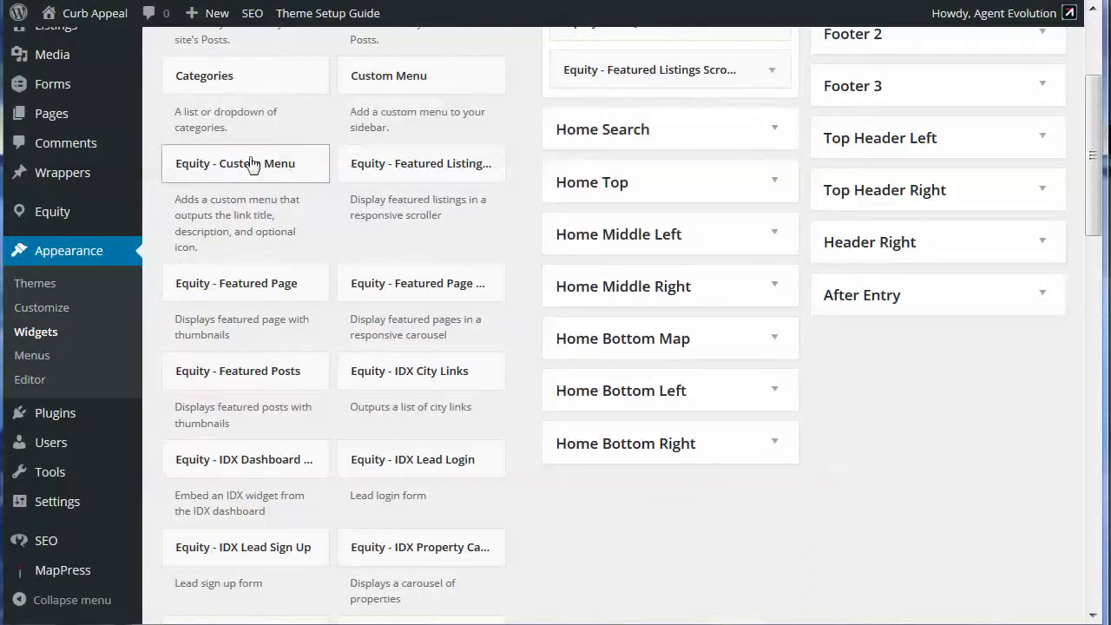
Open the list of all posts in the site admin
scroll(113, 193, up, 3)
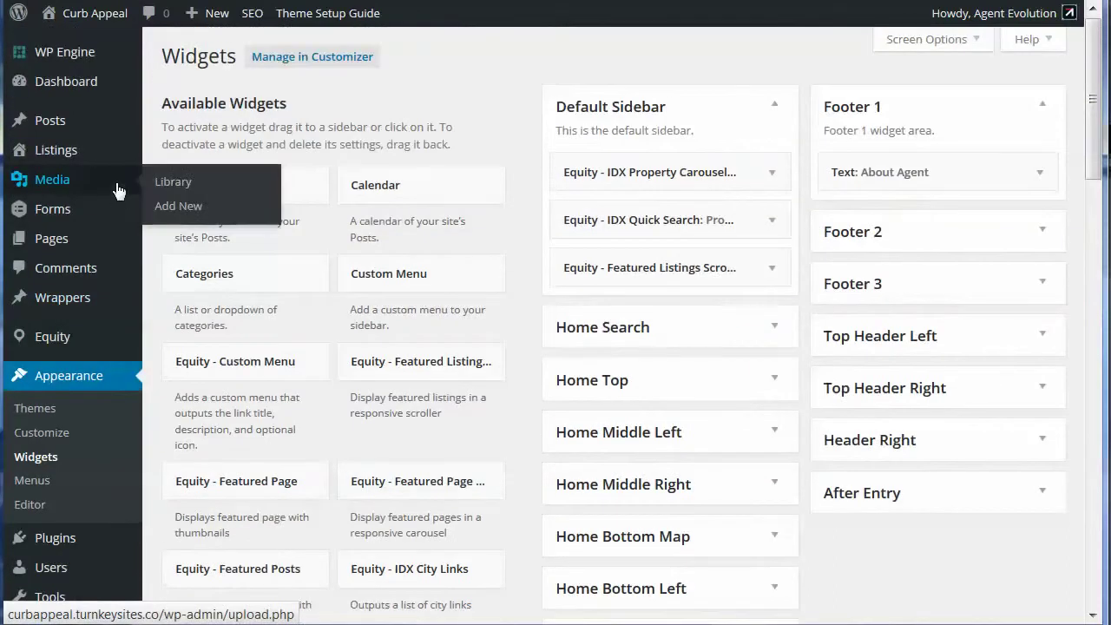
mouse_move(73, 122)
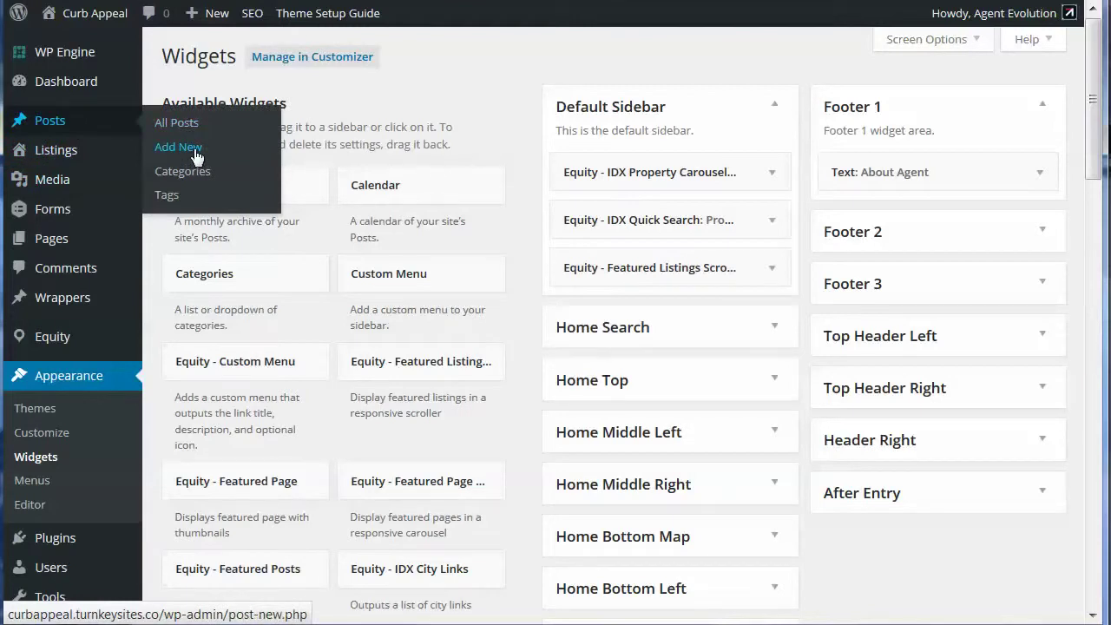
click(177, 122)
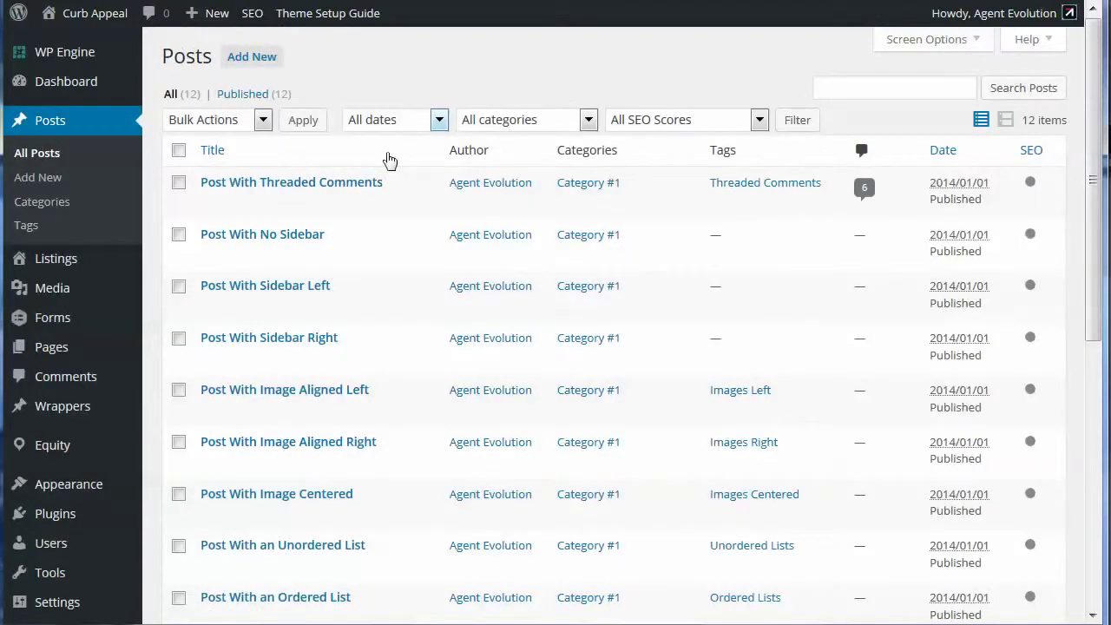
Open the post "Post With Threaded Comments" for editing and show its content in the visual editor
click(210, 210)
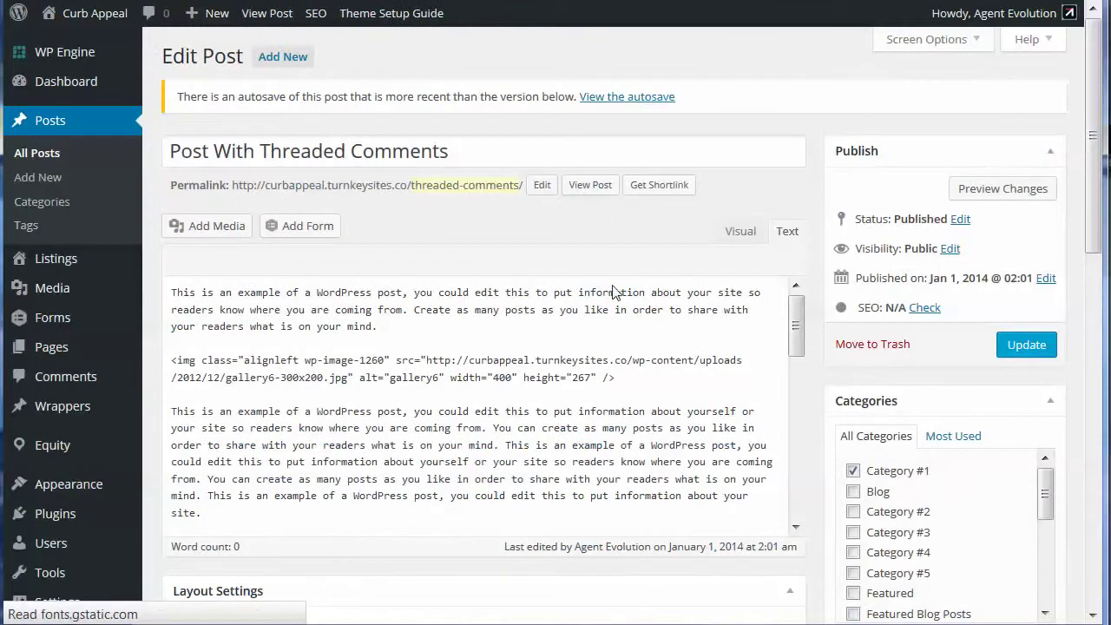
click(740, 231)
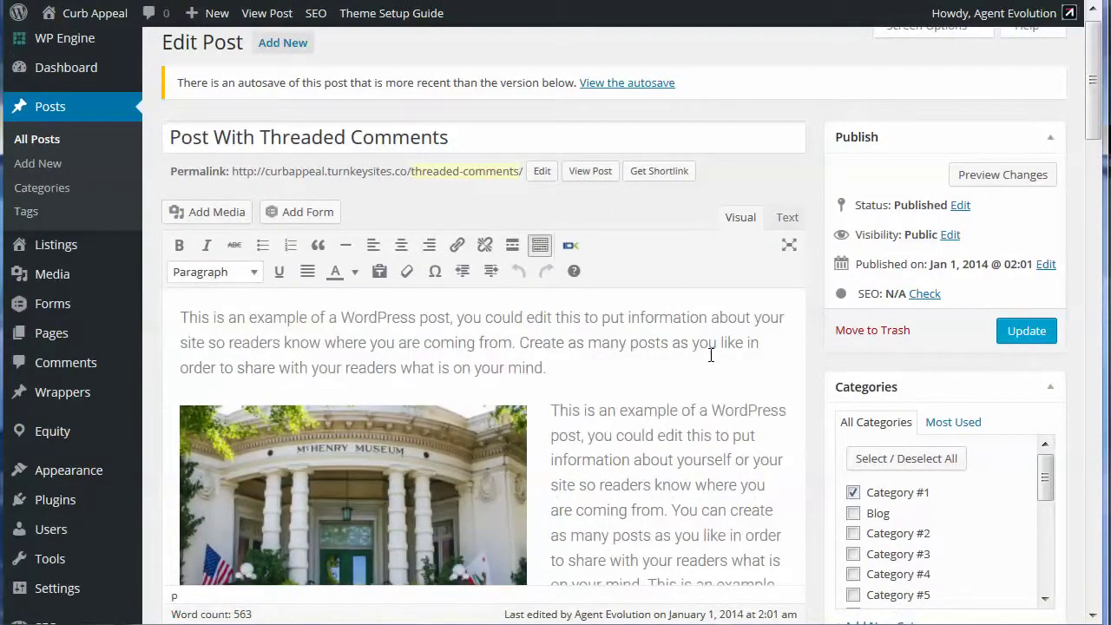
scroll(711, 355, down, 10)
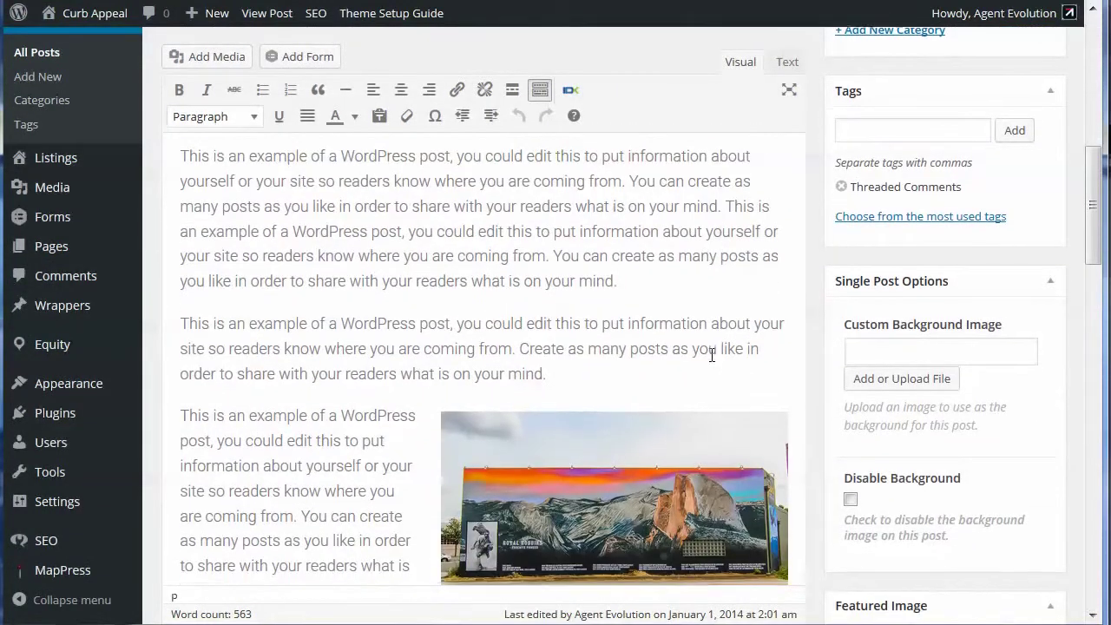
scroll(710, 354, down, 5)
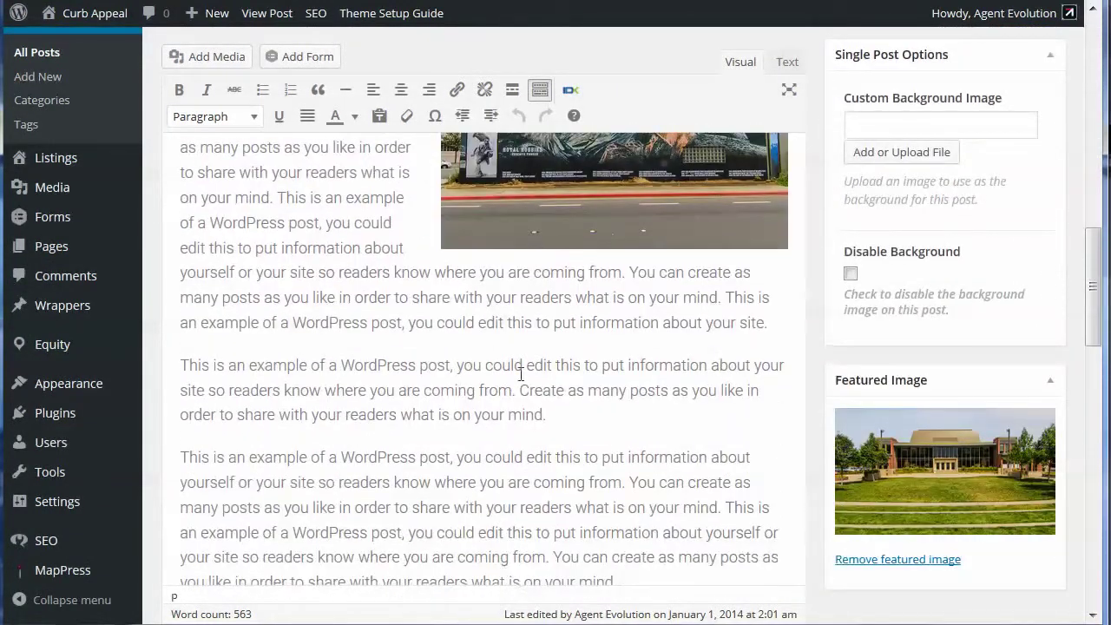
Open the installed plugins list and look for the Shortcake (Shortcode UI) plugin and its status
mouse_move(103, 420)
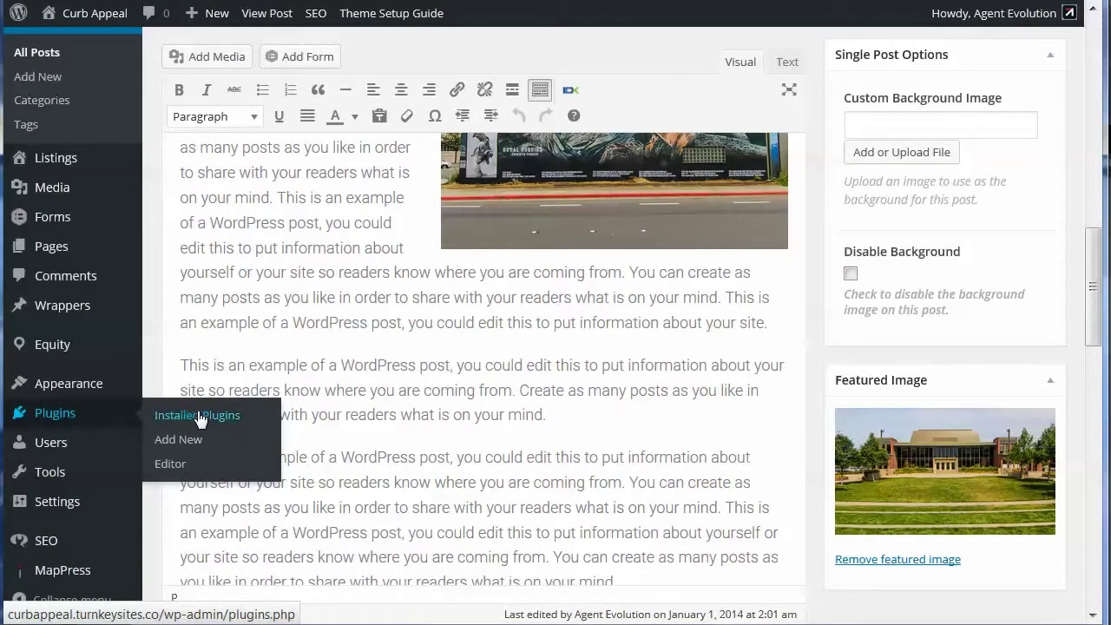
click(247, 416)
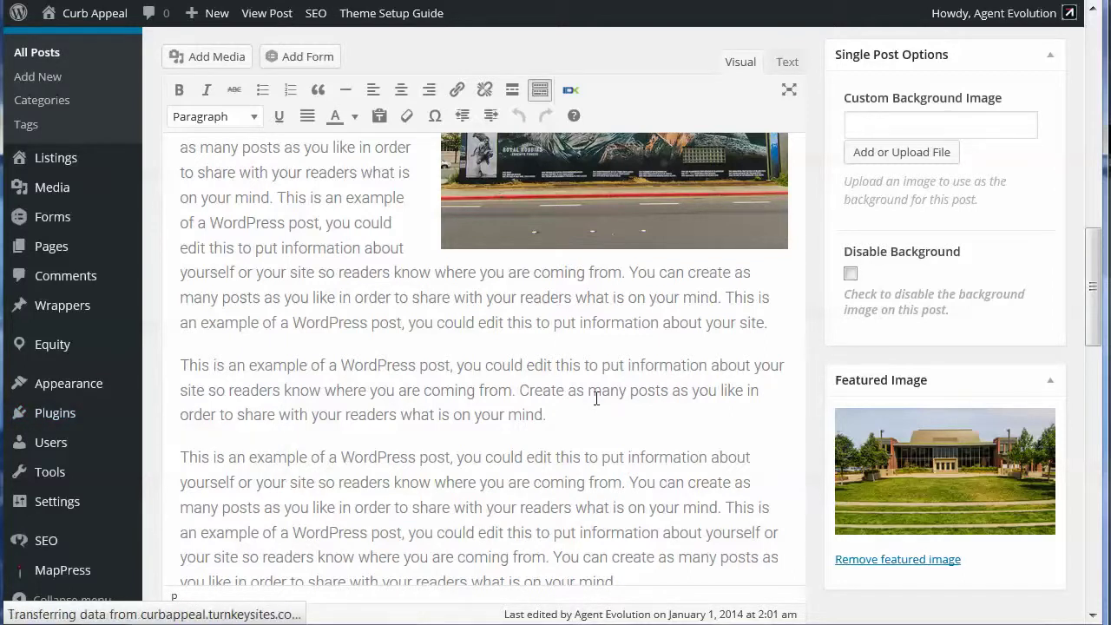
scroll(728, 431, down, 4)
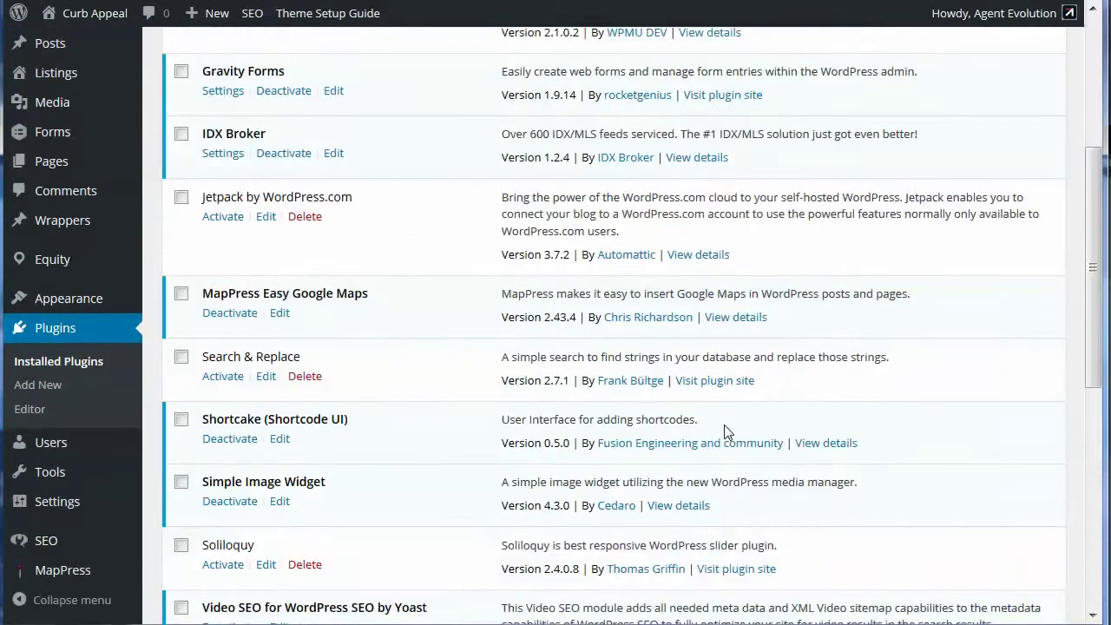
scroll(728, 432, down, 3)
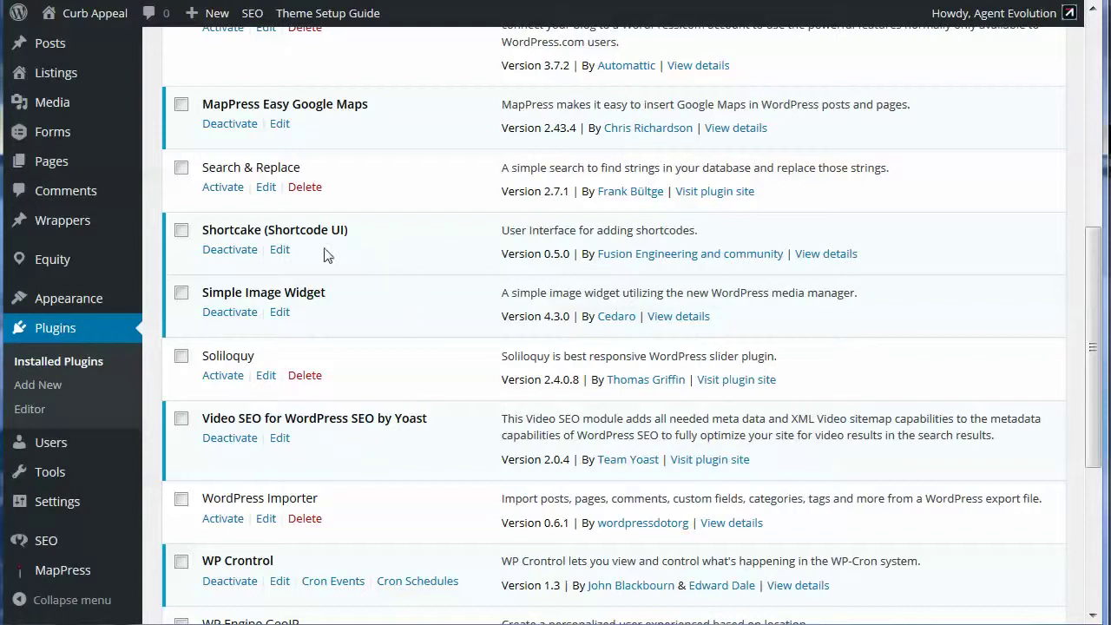
scroll(399, 272, up, 5)
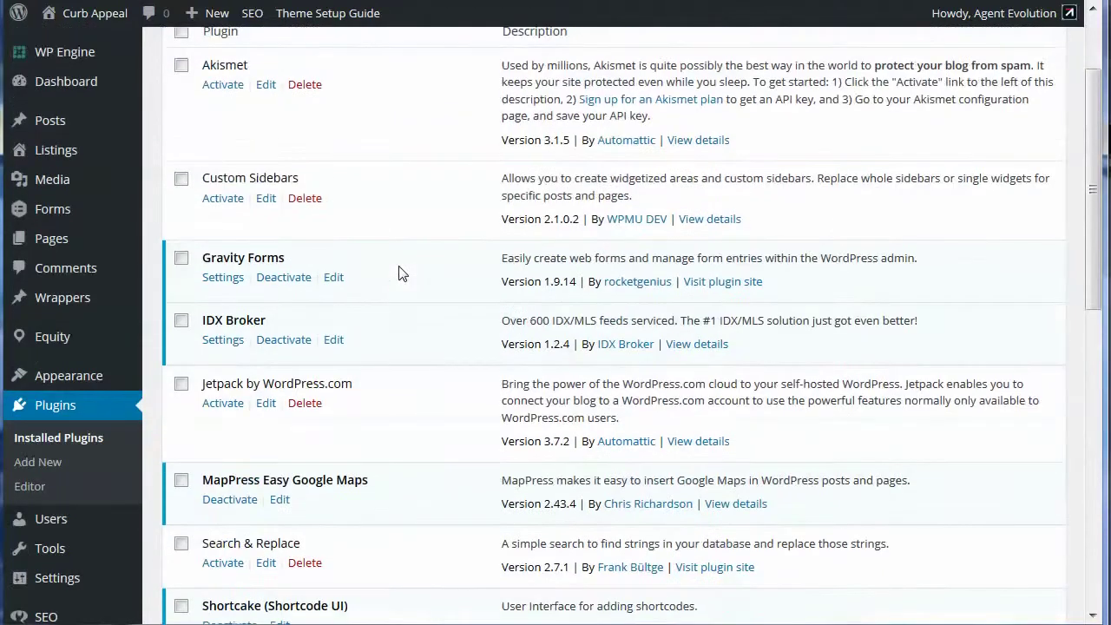
Reopen "Post With Threaded Comments" for editing and add blank lines after its last paragraph
mouse_move(59, 126)
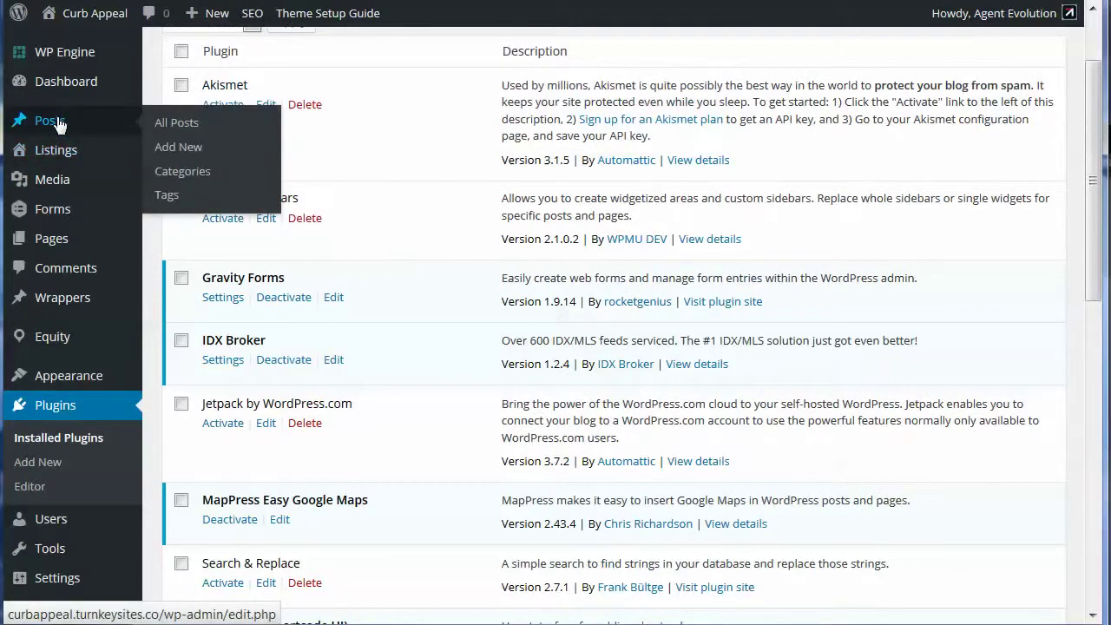
click(217, 124)
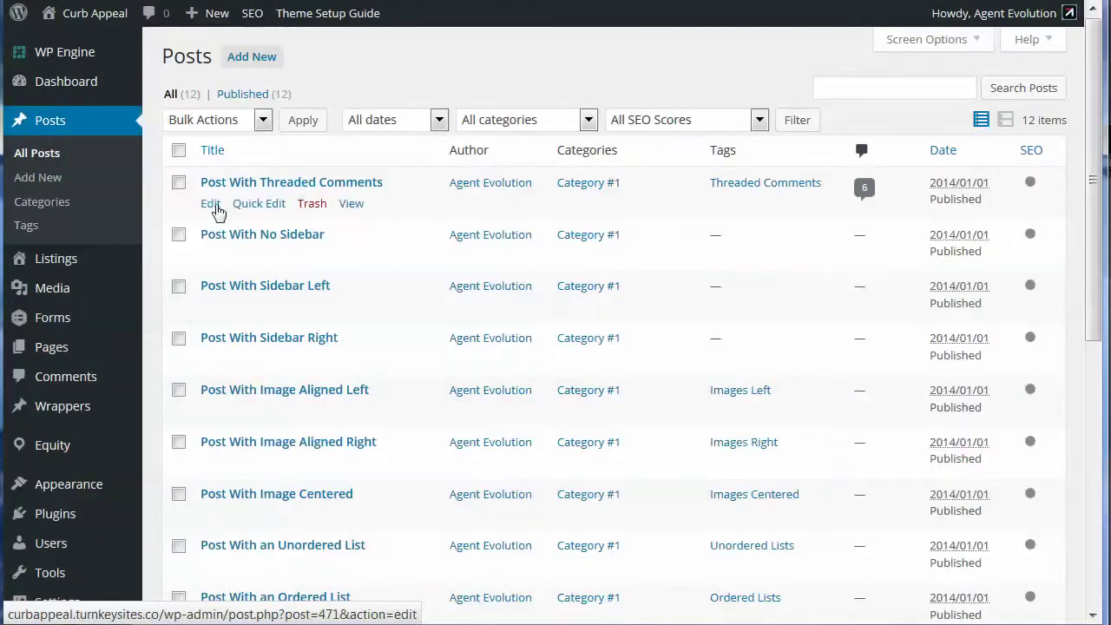
click(210, 203)
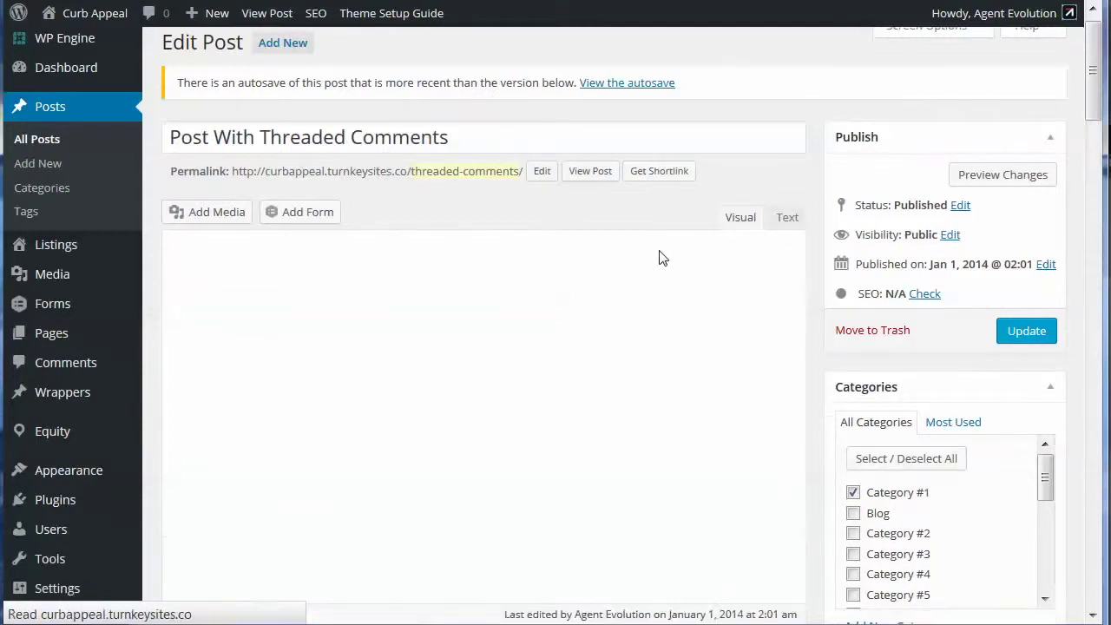
scroll(767, 393, down, 3)
scroll(767, 395, down, 10)
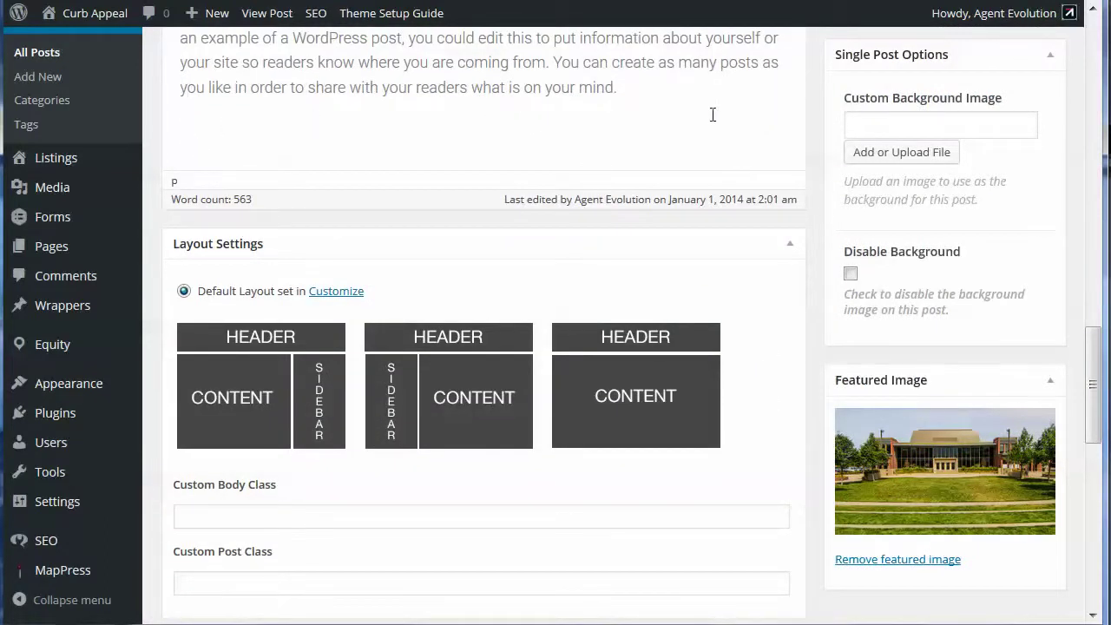
click(641, 103)
key(Return)
key(Return)
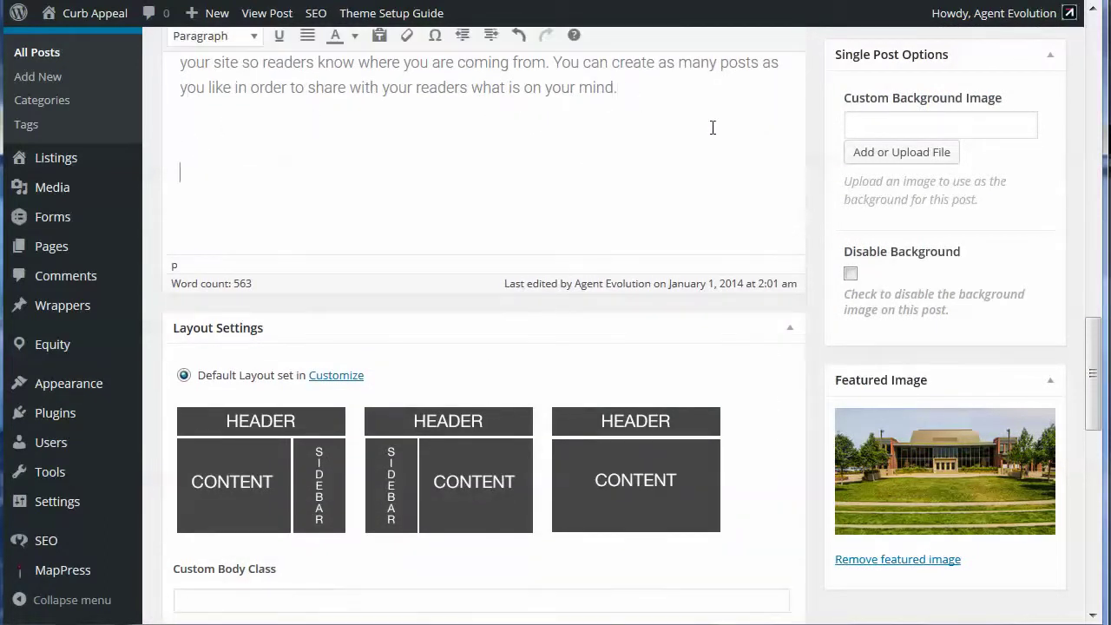
Start inserting a Property Showcase post element at the end of the post
scroll(829, 319, up, 4)
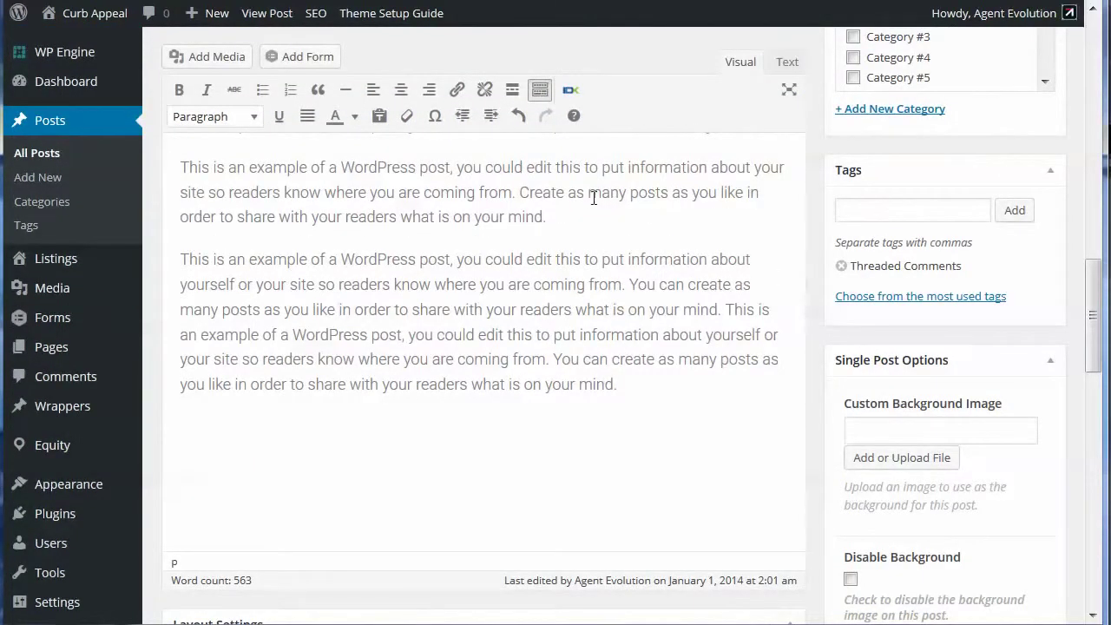
click(199, 57)
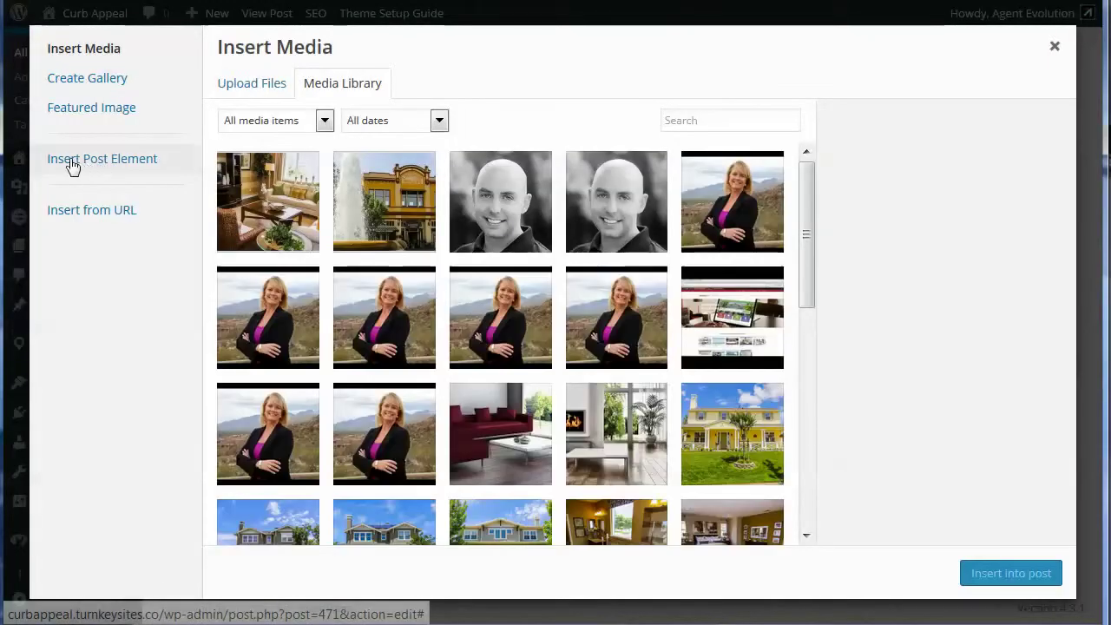
click(73, 166)
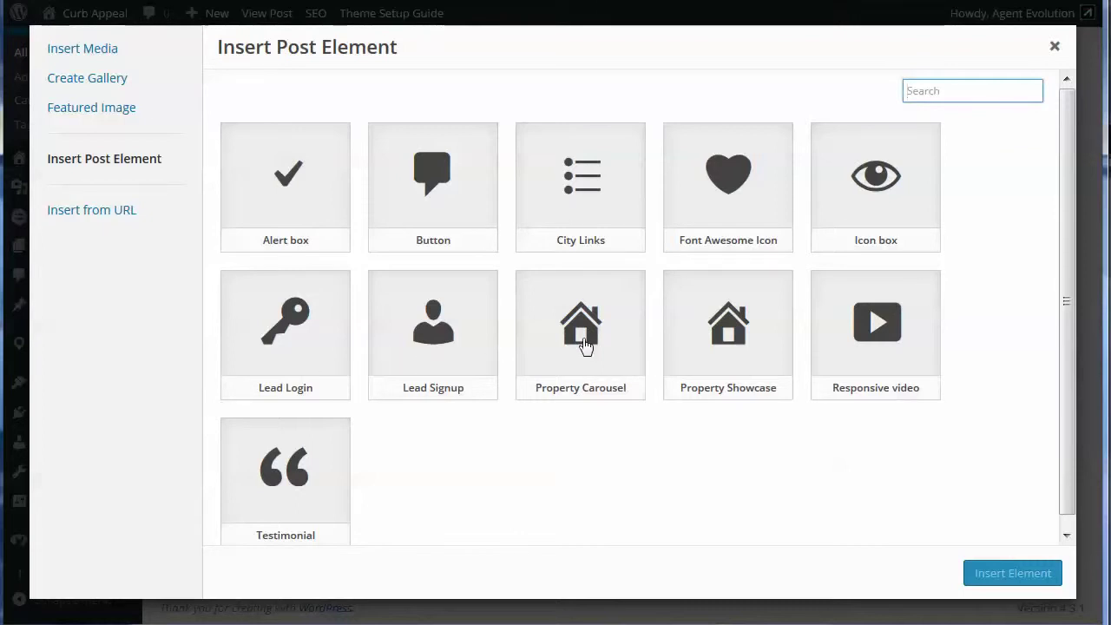
click(736, 329)
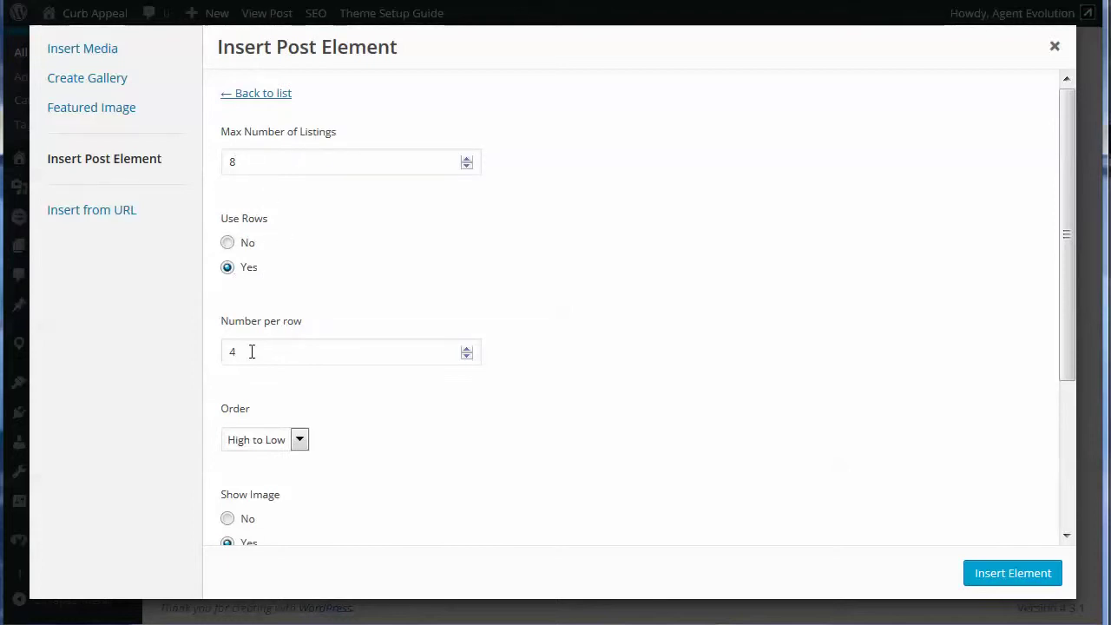
Set the property showcase's order to Low to High and check its remaining display options
scroll(407, 404, down, 1)
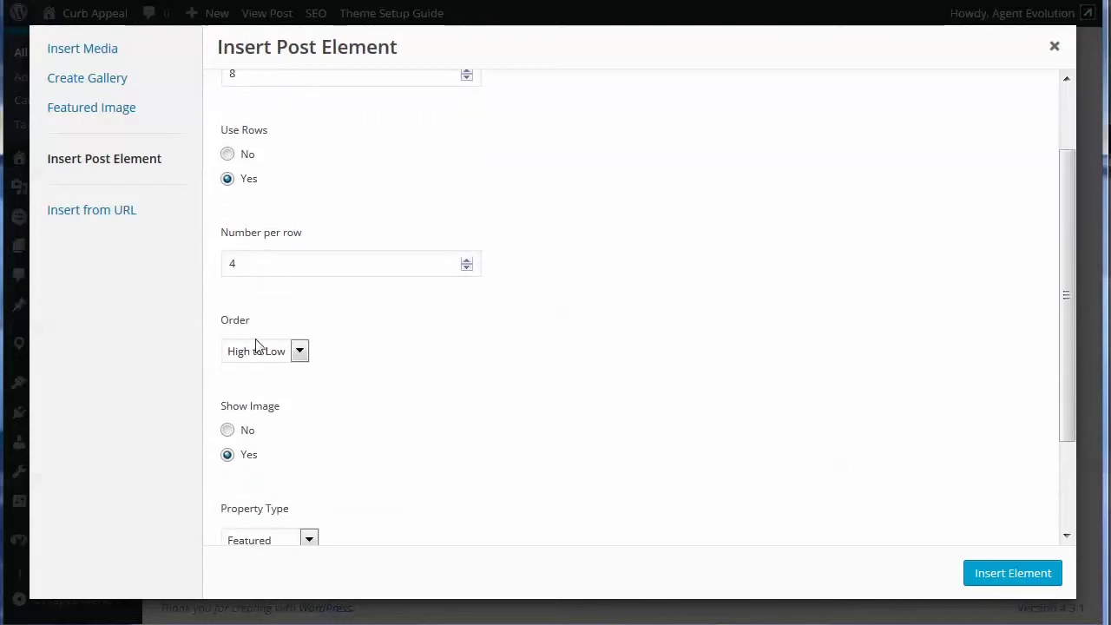
click(298, 351)
click(273, 385)
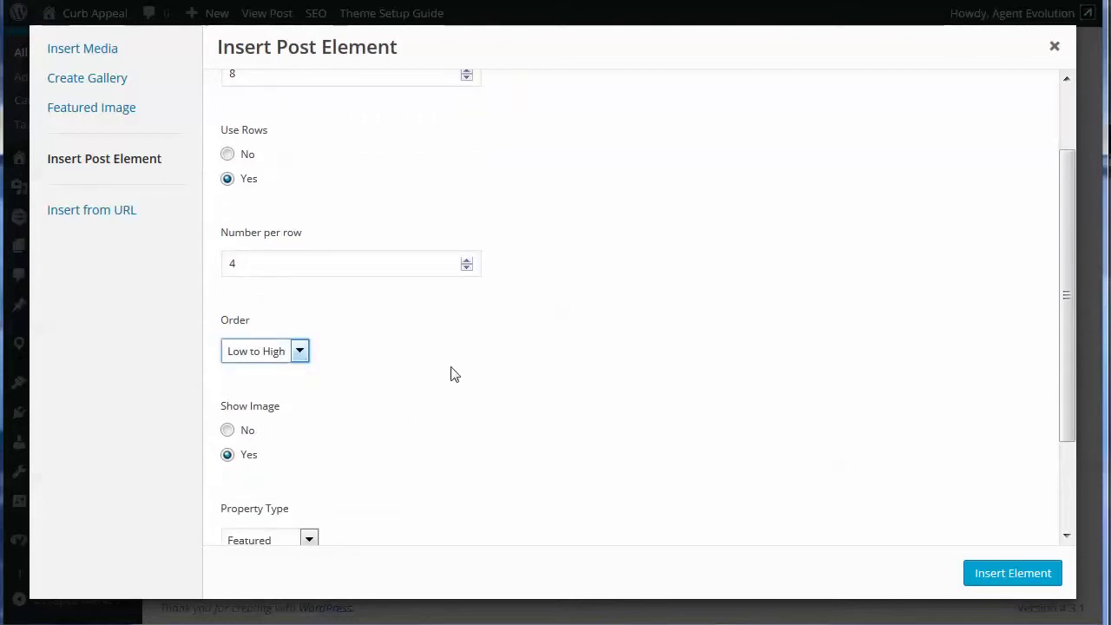
scroll(451, 374, down, 1)
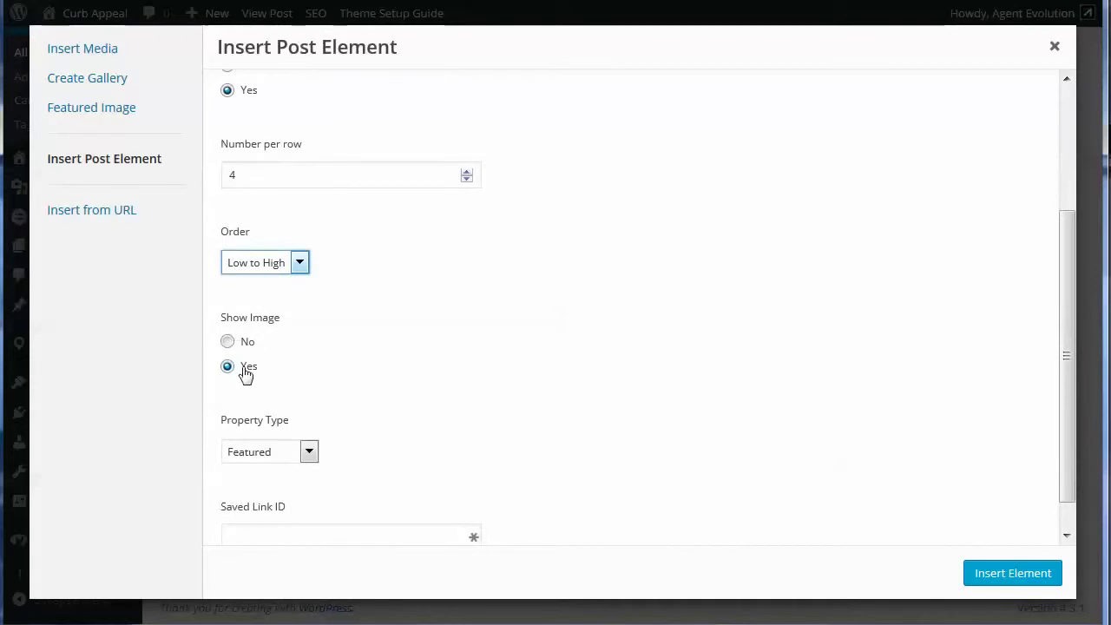
scroll(436, 382, down, 1)
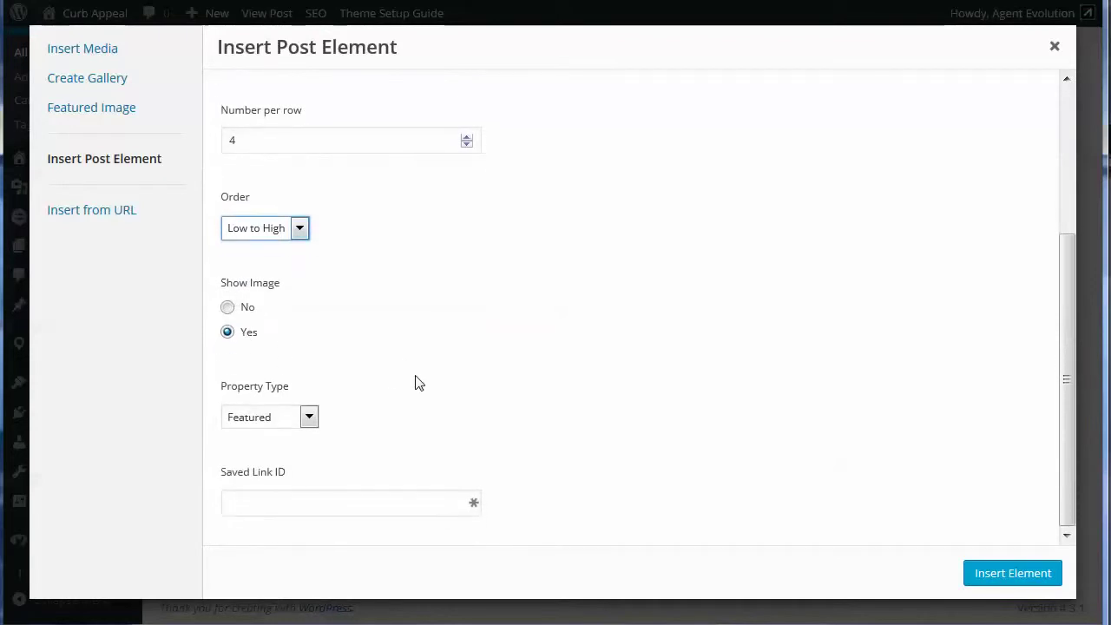
Try Saved Link as the showcase's property type, then set it back to Featured
click(310, 420)
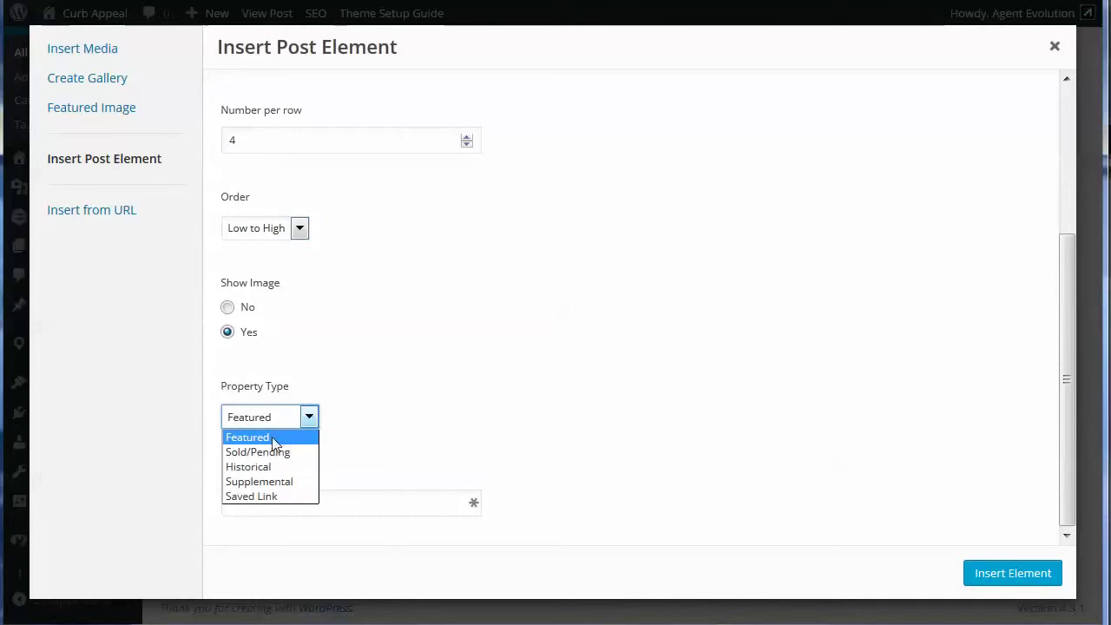
click(257, 497)
click(242, 503)
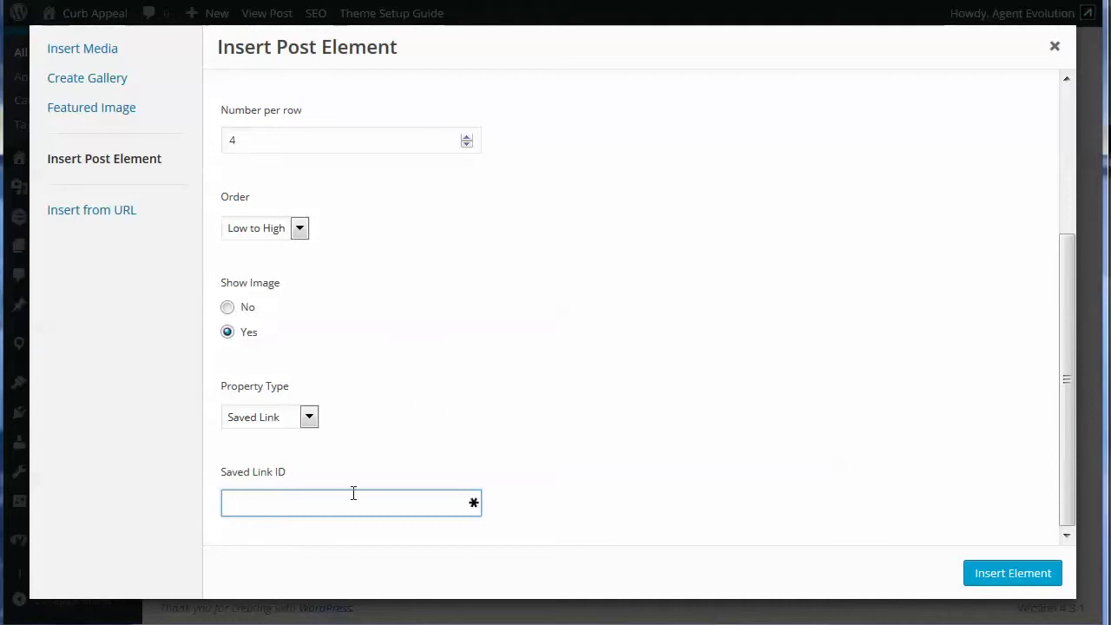
click(309, 418)
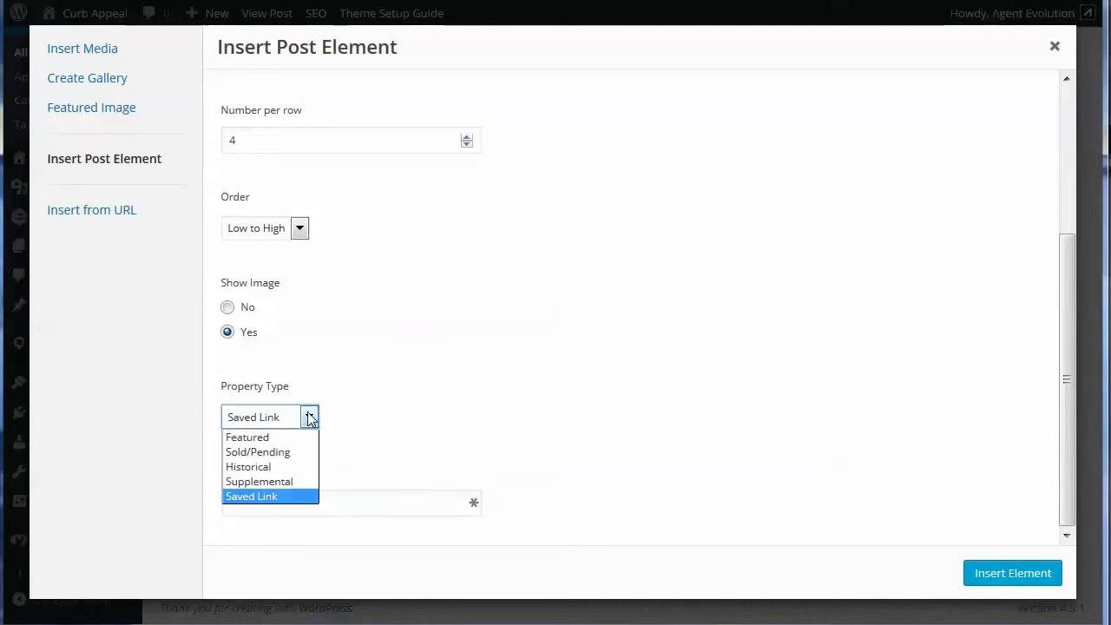
click(266, 437)
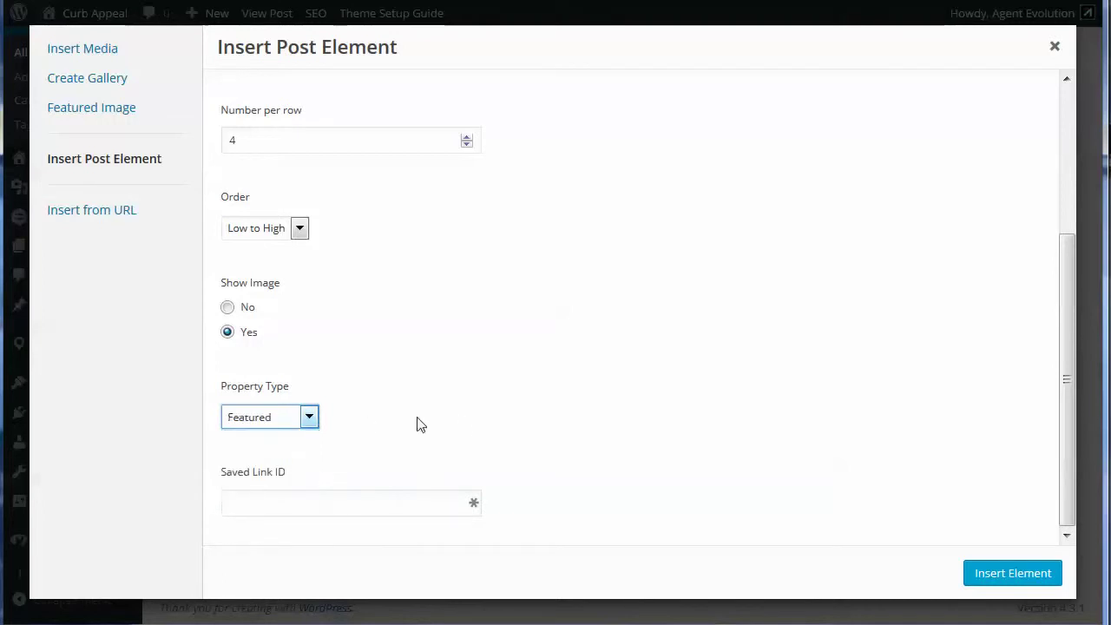
Insert the configured property showcase into the post and check its listings preview in the editor
click(997, 573)
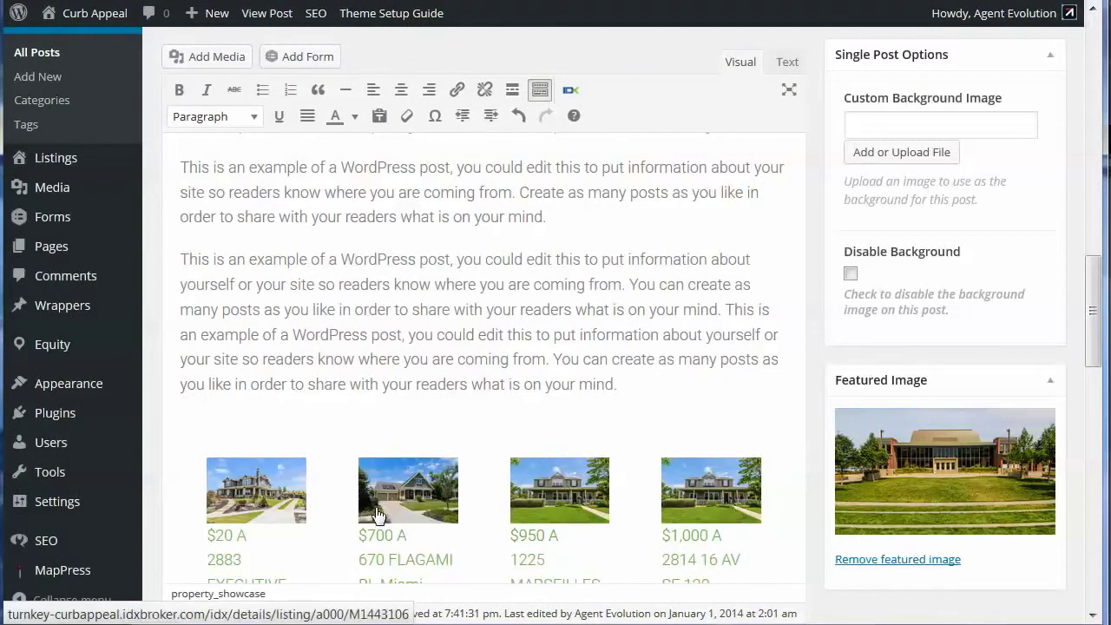
scroll(772, 494, down, 4)
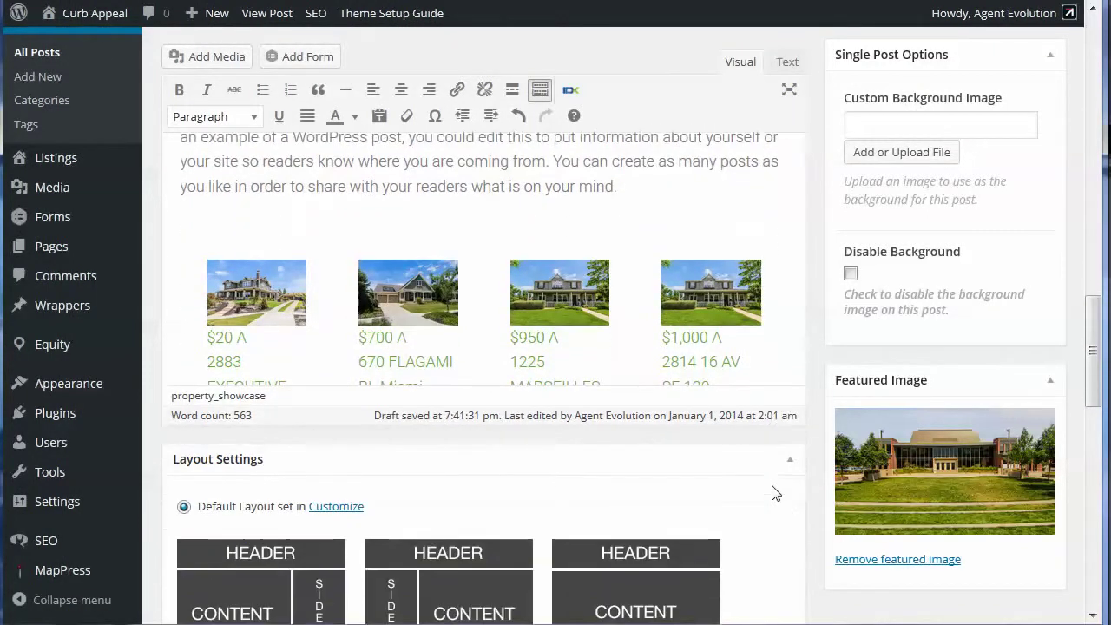
scroll(773, 488, up, 4)
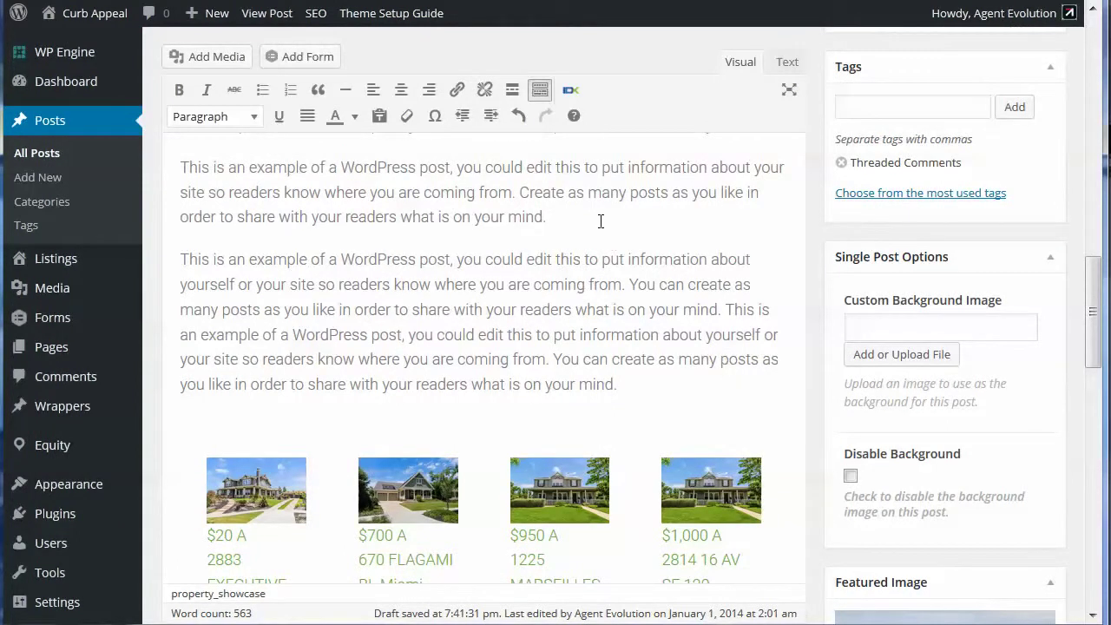
Show the post's content as text and examine the property_showcase shortcode's parameters at its end
click(786, 63)
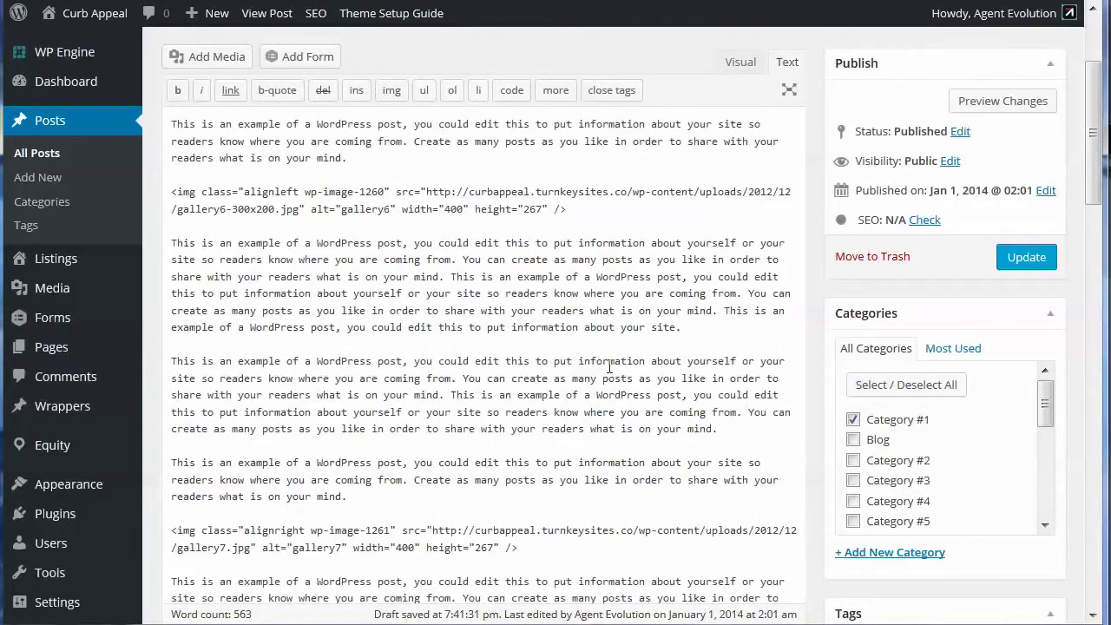
scroll(612, 364, down, 10)
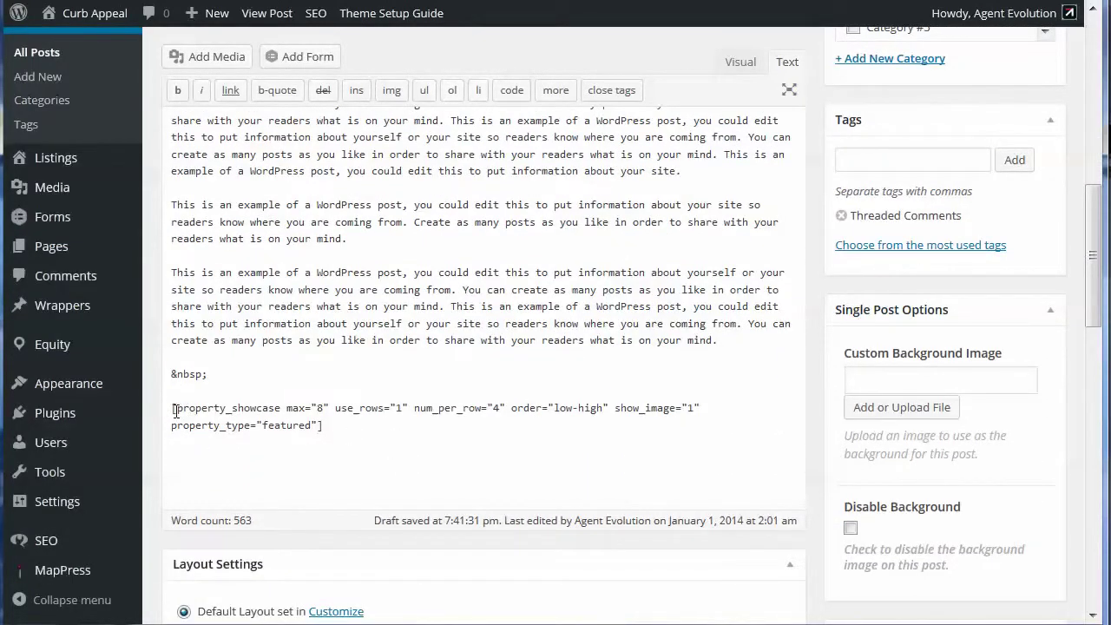
drag(175, 411, 284, 406)
click(328, 408)
click(403, 409)
click(689, 409)
Update the post and open its published version in a new browser tab
scroll(753, 328, up, 10)
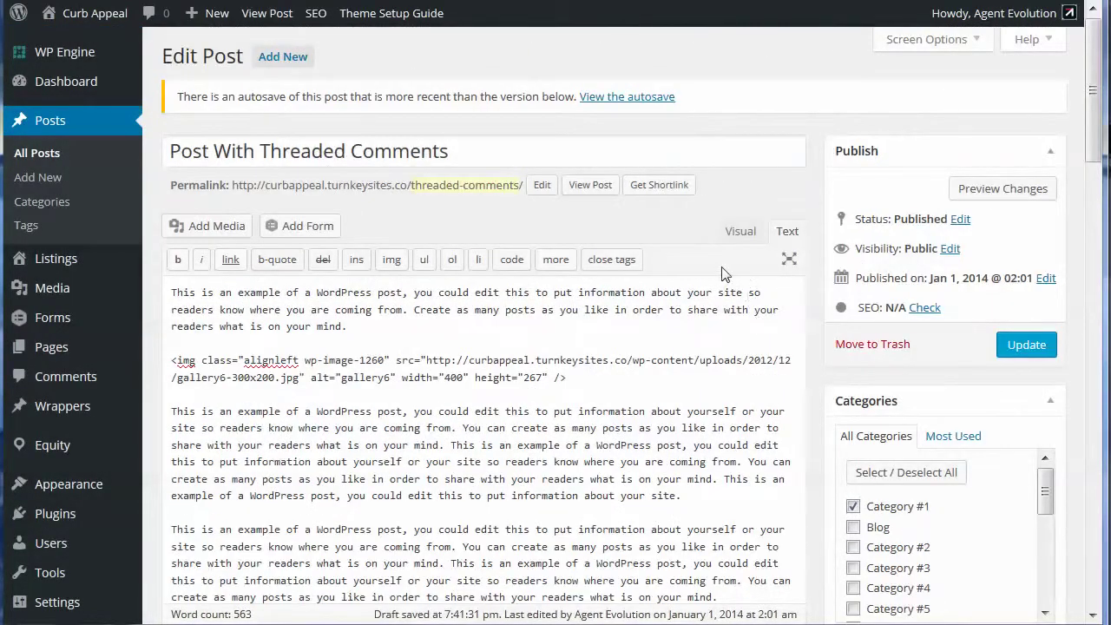
click(1021, 346)
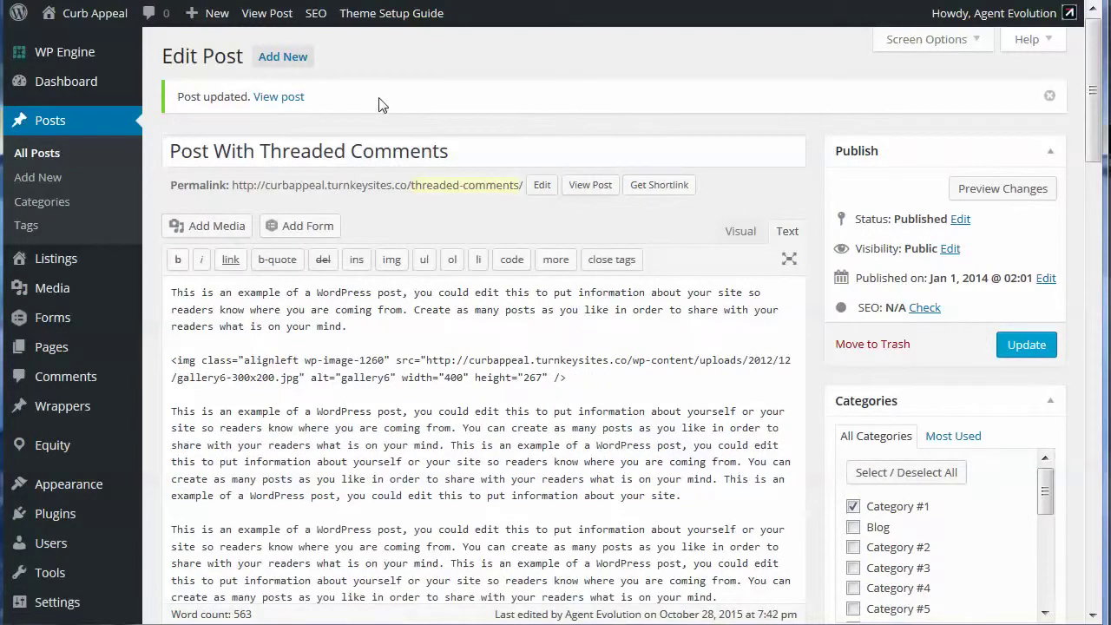
right_click(276, 97)
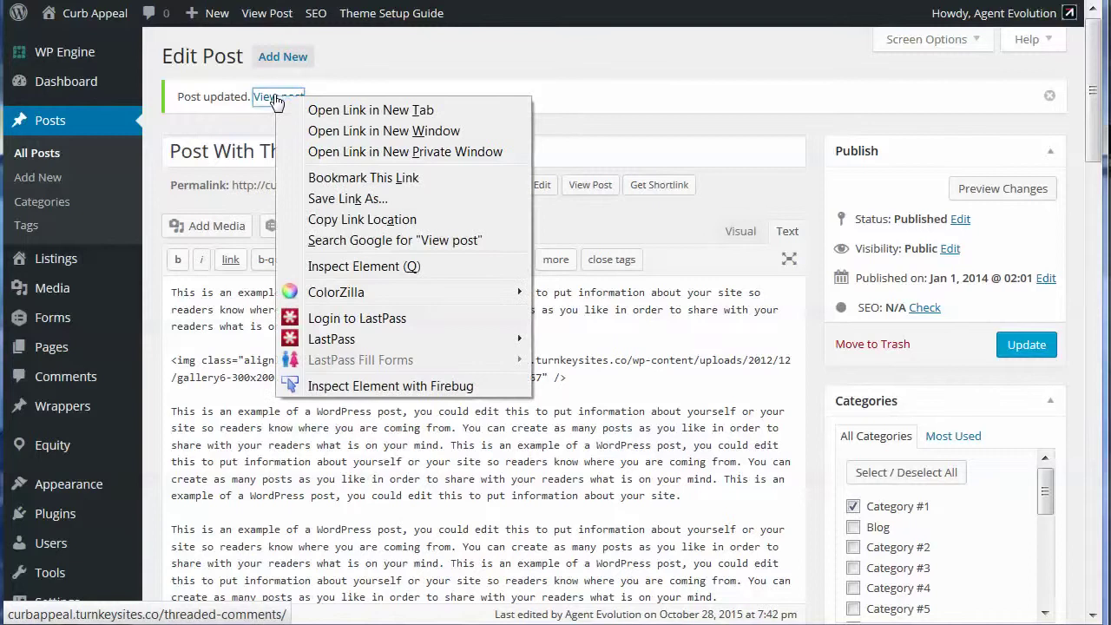
click(422, 110)
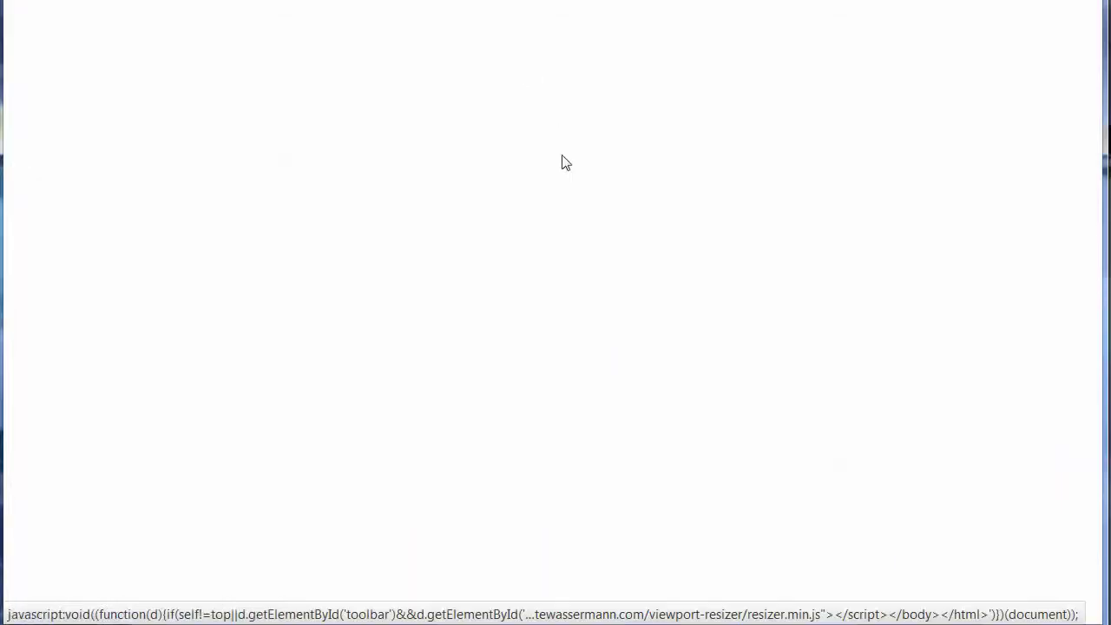
Examine the property showcase listings below the text of the published post
scroll(641, 348, down, 5)
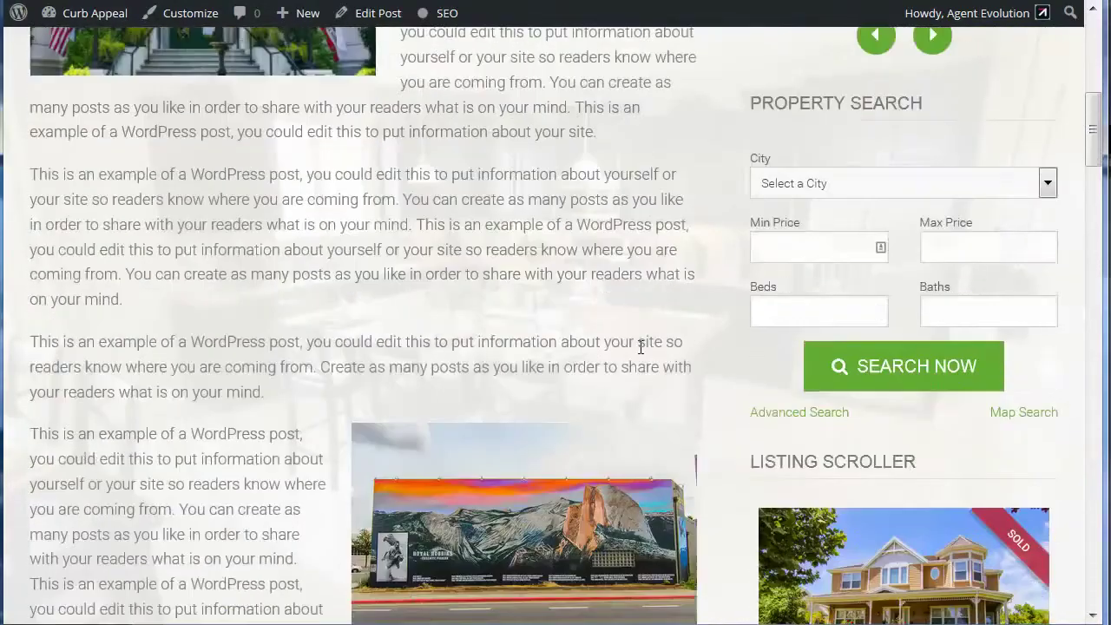
scroll(640, 348, down, 10)
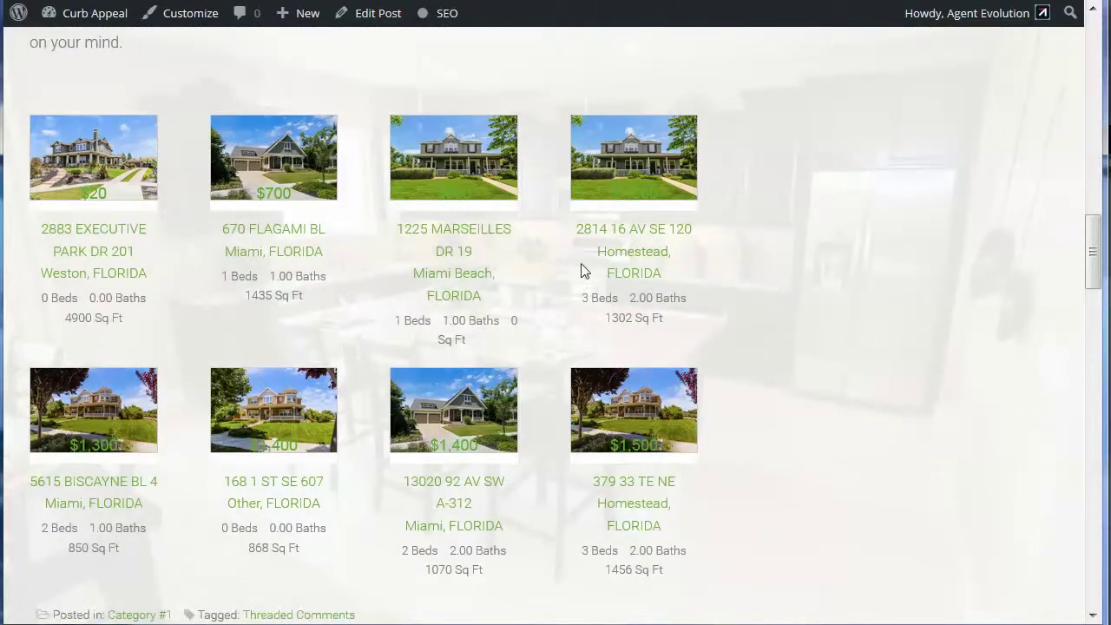
scroll(637, 353, down, 5)
scroll(639, 353, up, 1)
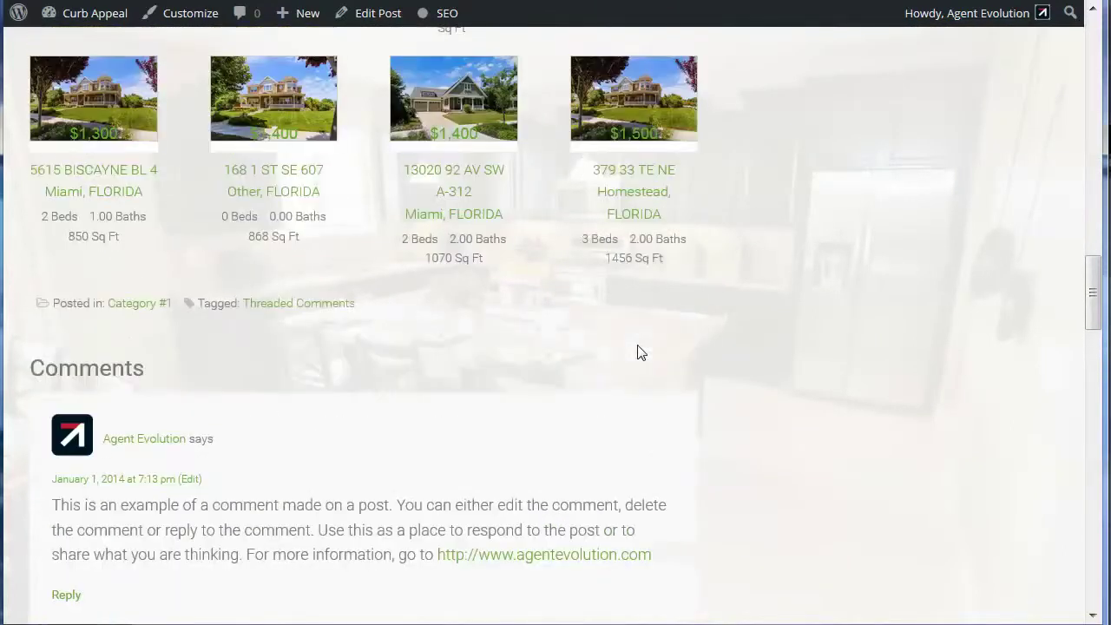
scroll(637, 353, up, 5)
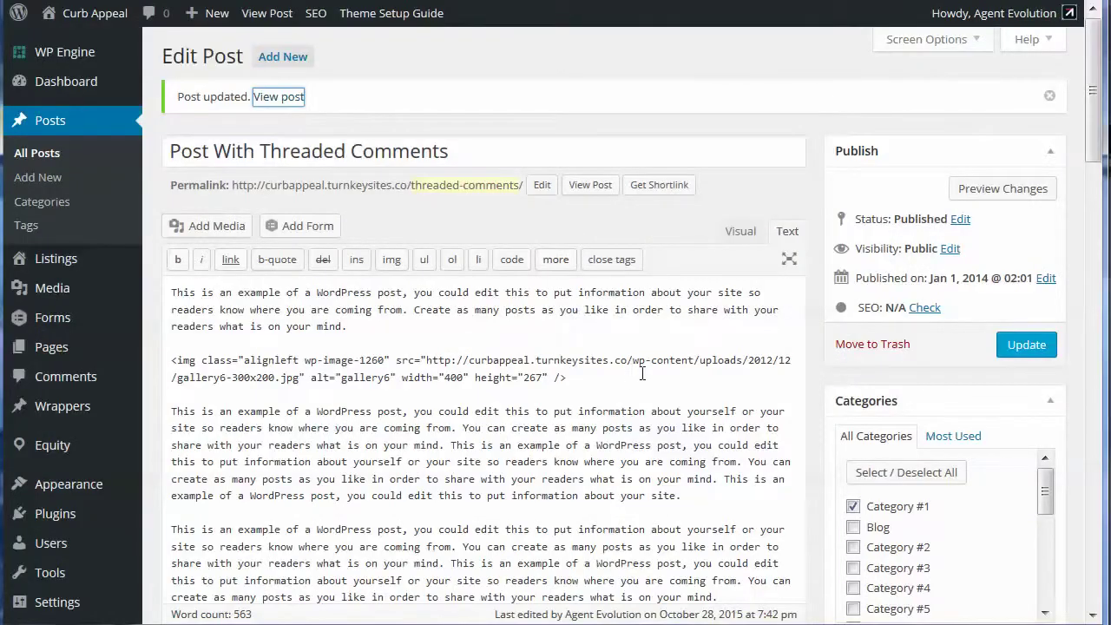
Delete the property_showcase shortcode from the end of the post's text content
scroll(643, 372, down, 5)
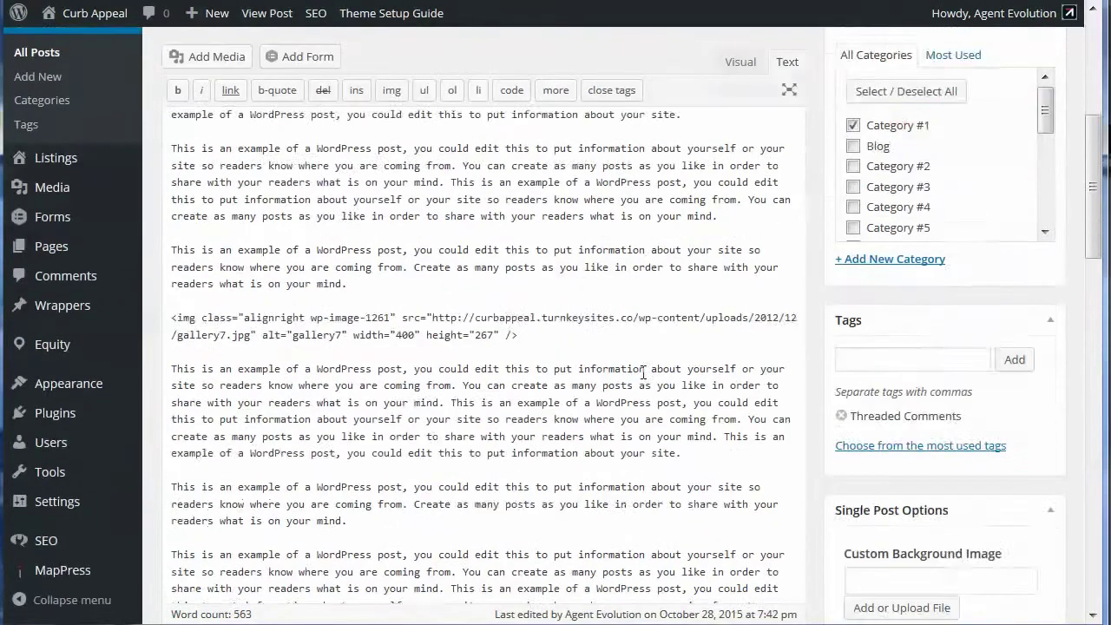
scroll(642, 371, down, 5)
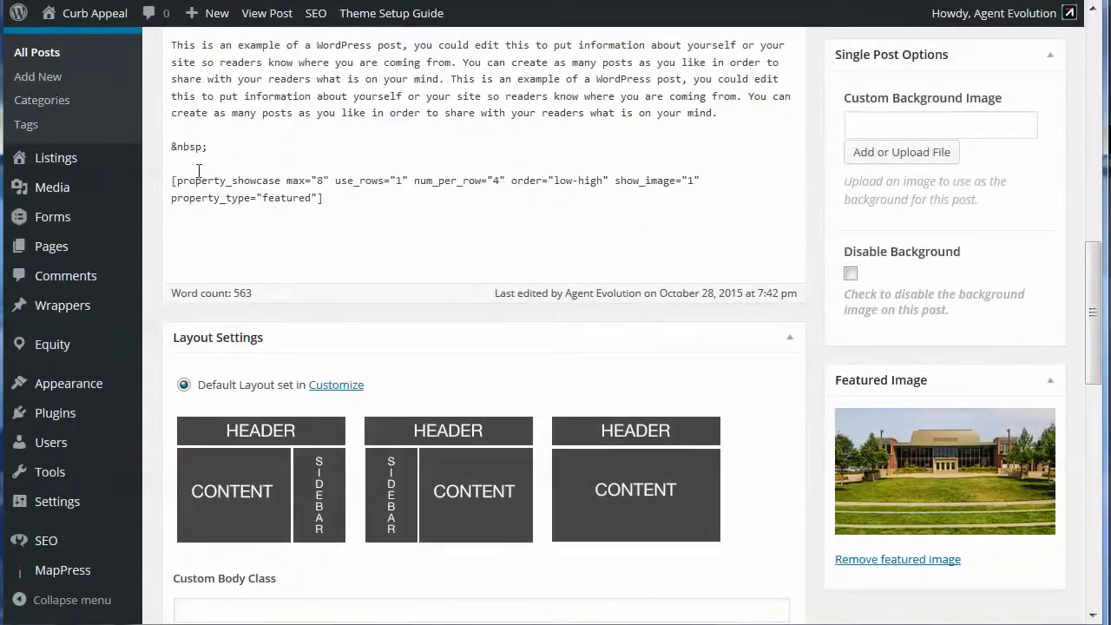
drag(170, 179, 368, 198)
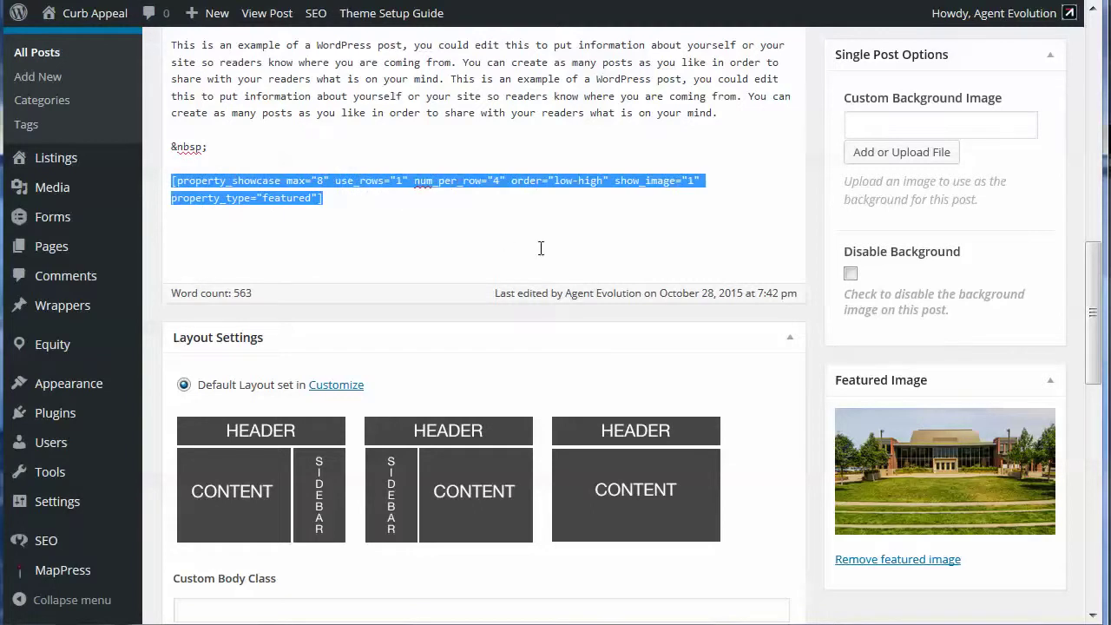
key(Delete)
Insert a City Links post element with city list combinedActiveMLS, MLS ID a000, columns enabled and 4 columns
scroll(378, 234, up, 5)
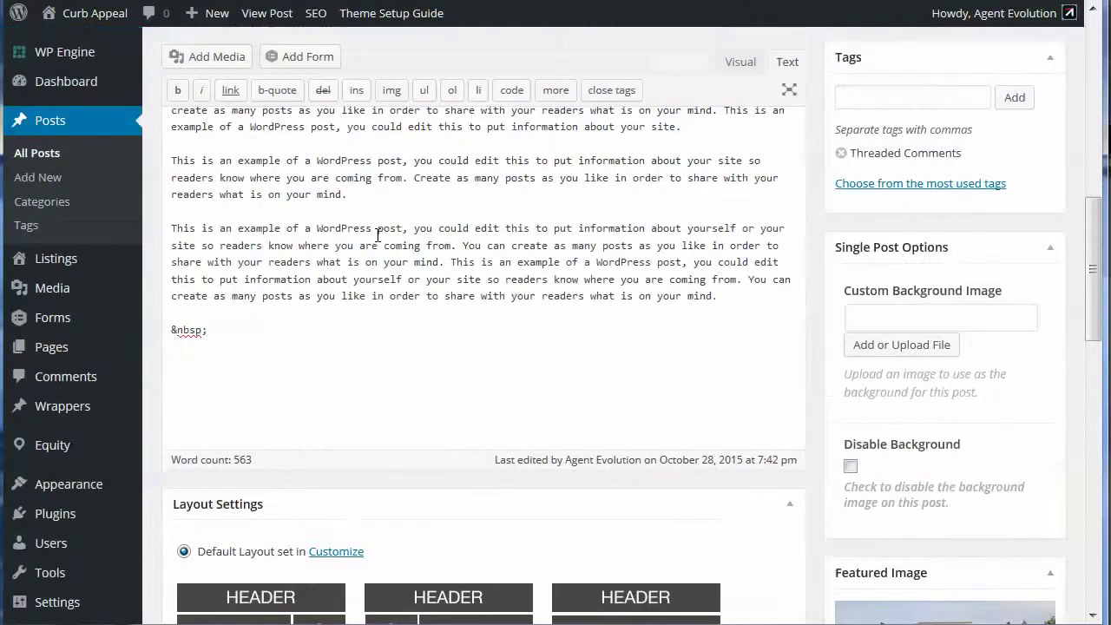
click(195, 59)
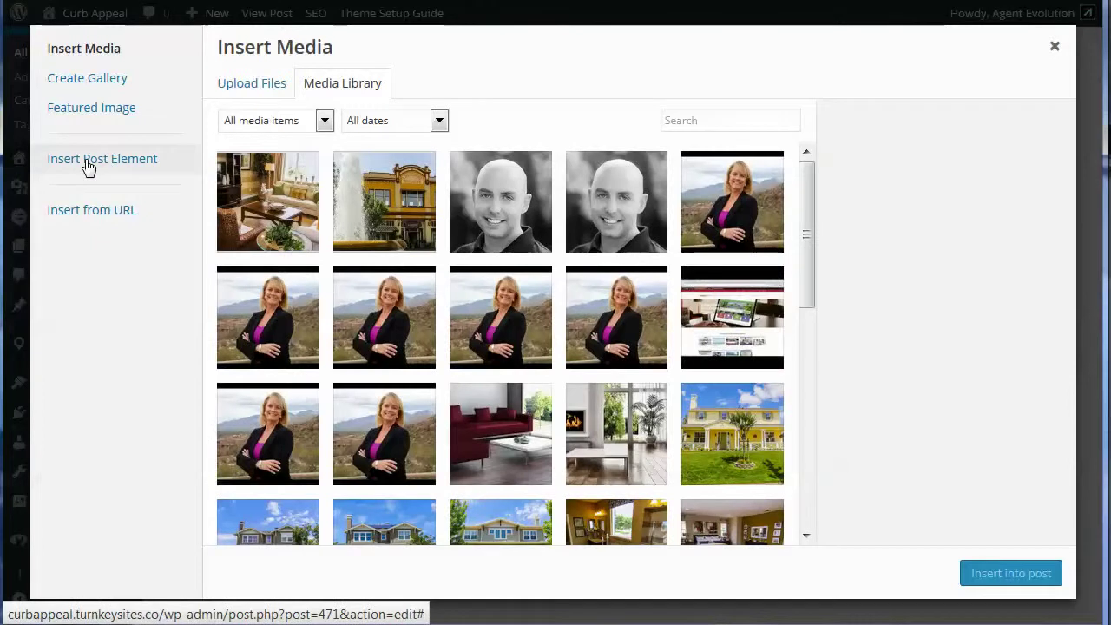
click(89, 162)
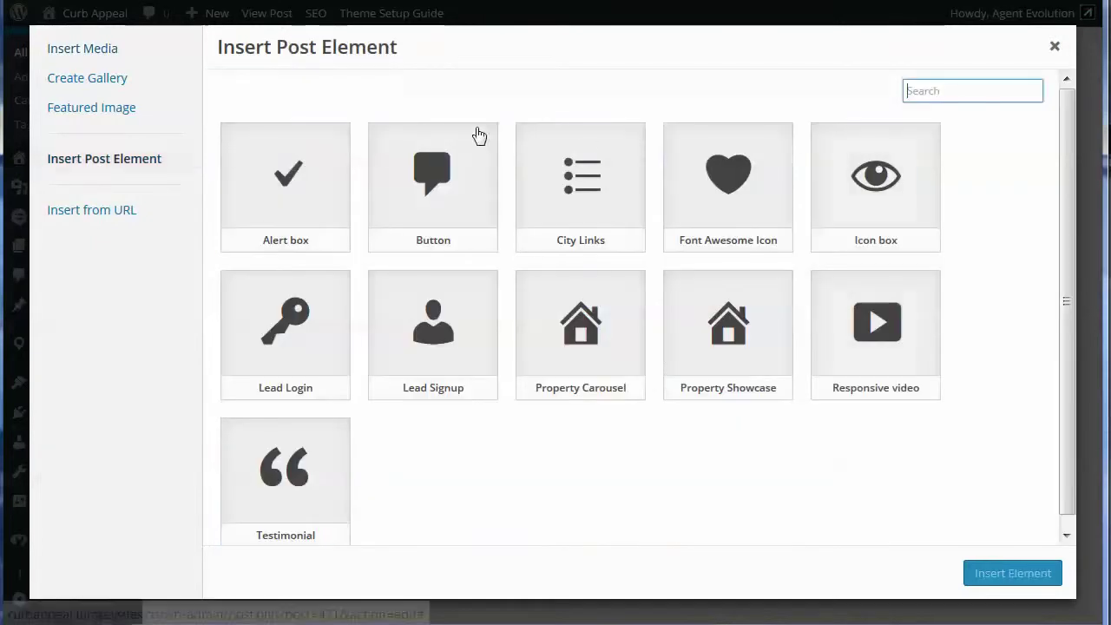
click(586, 189)
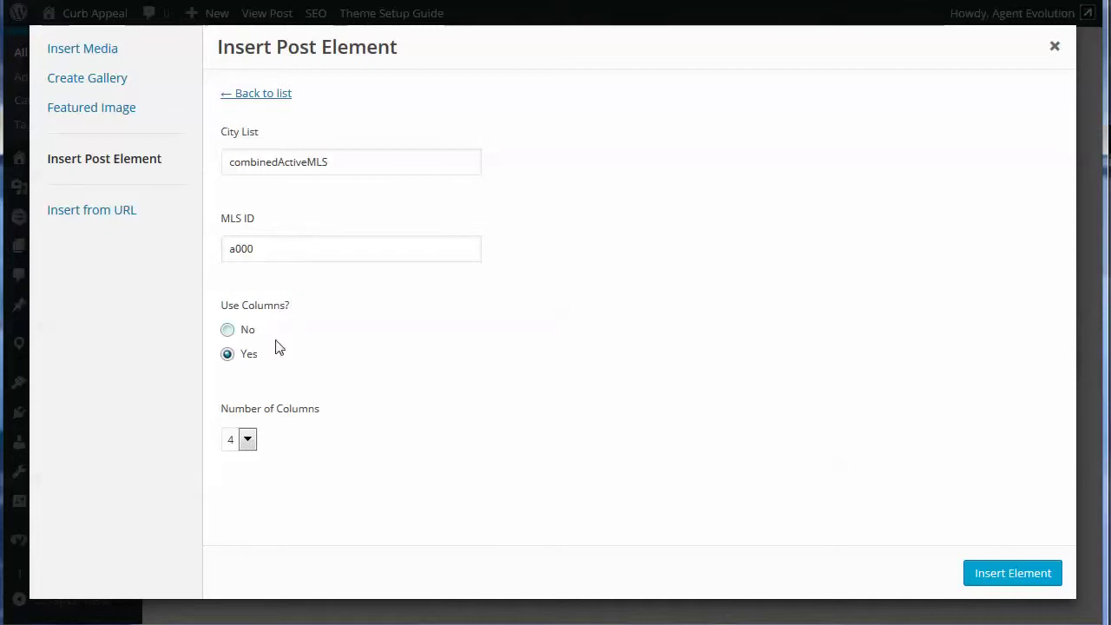
click(351, 161)
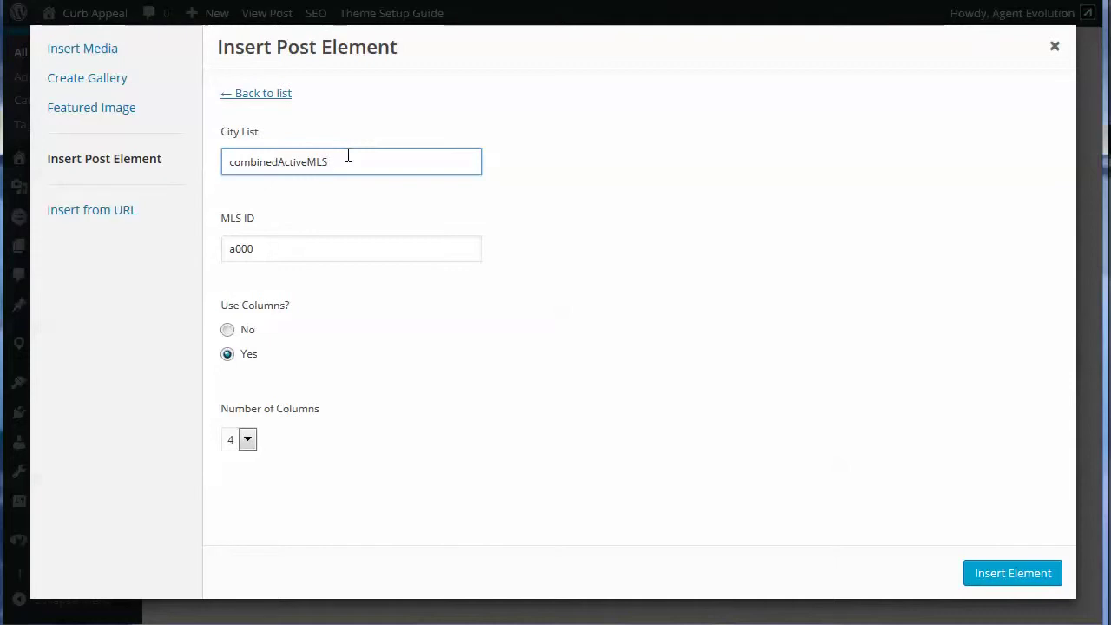
click(281, 245)
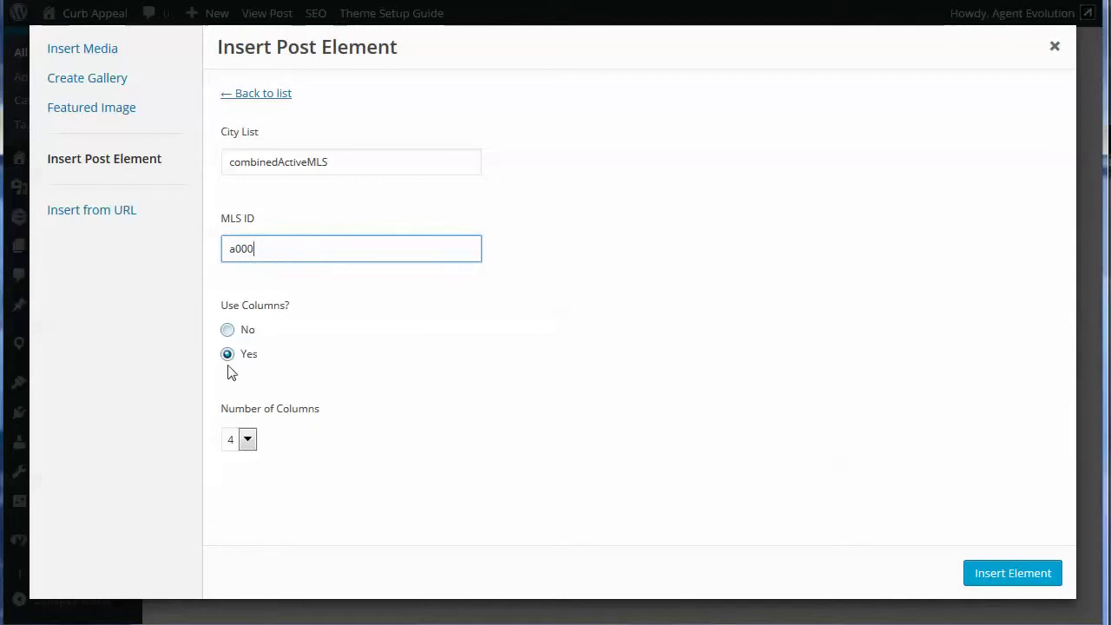
click(247, 439)
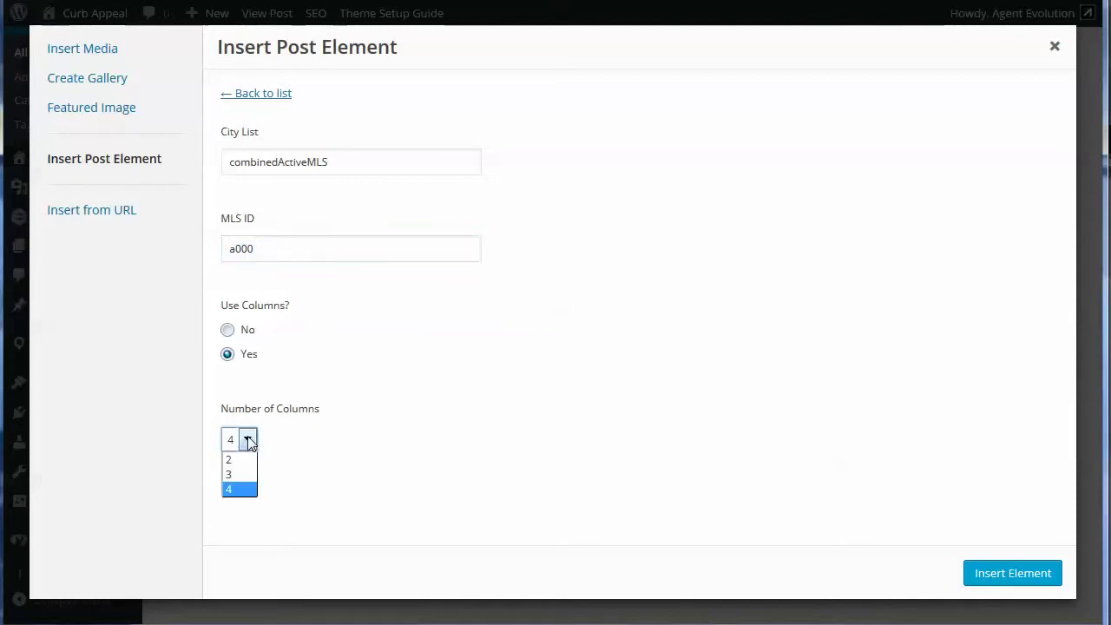
click(242, 491)
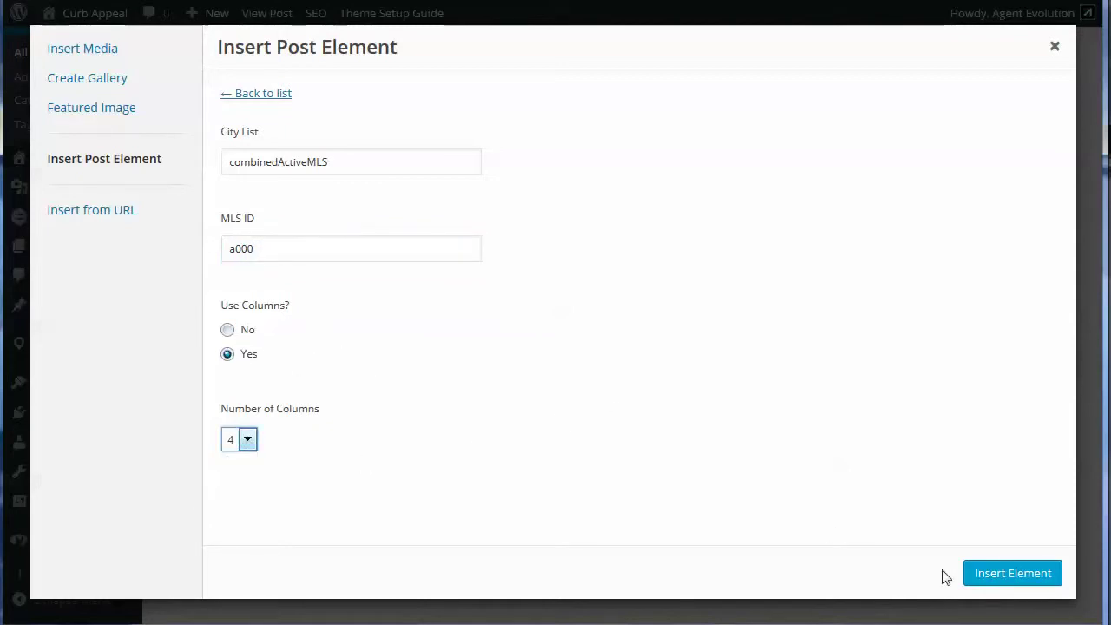
click(999, 576)
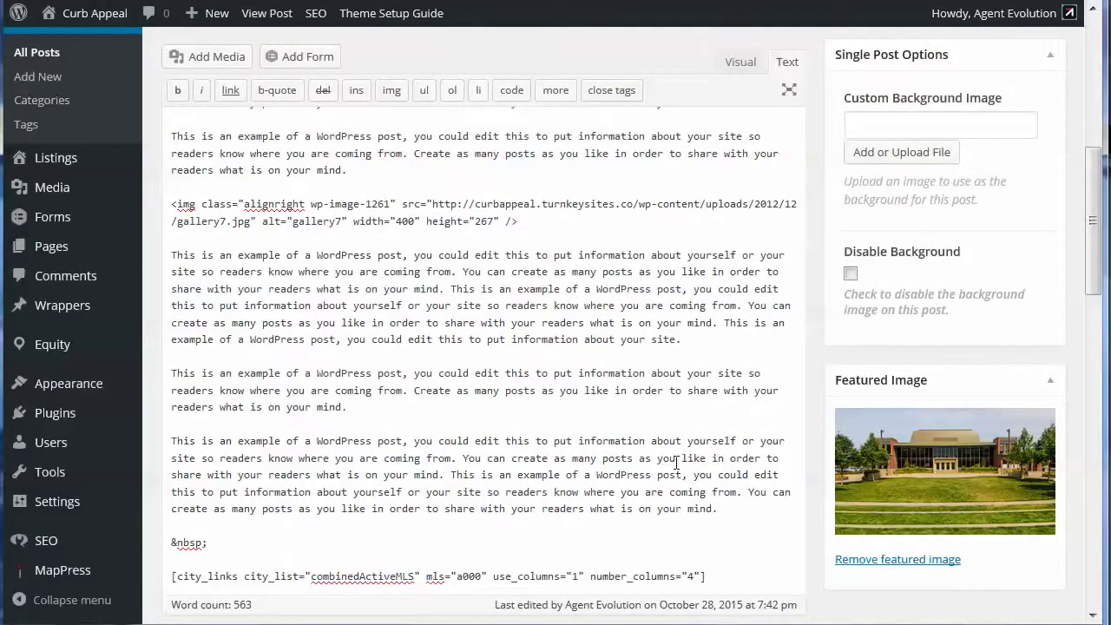
Show the post's content visually and examine the city links preview below the text
scroll(740, 473, down, 1)
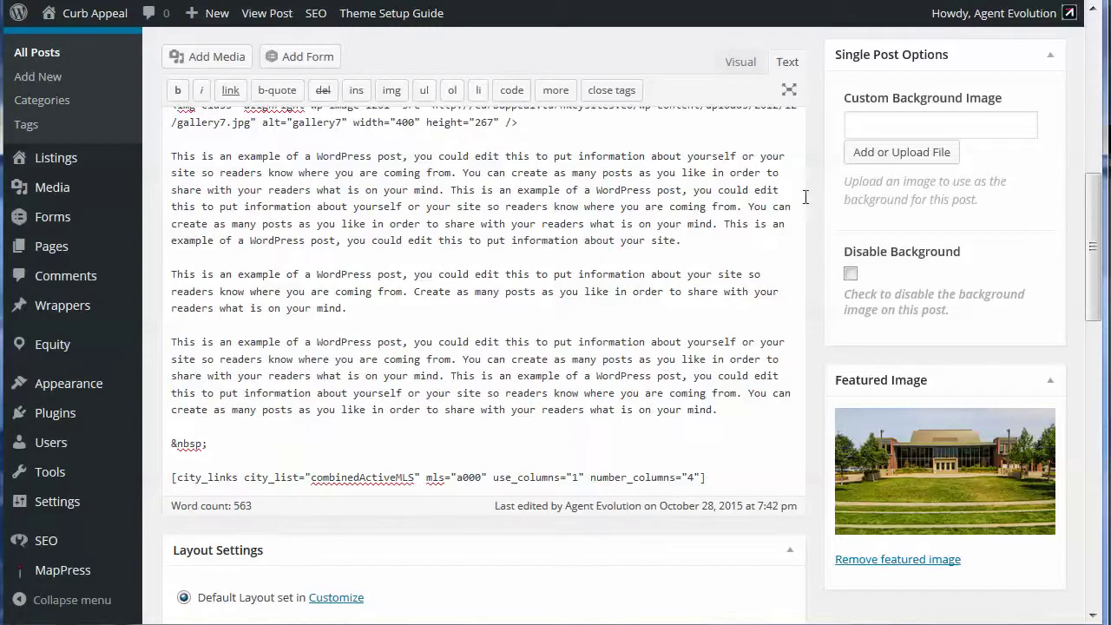
scroll(805, 197, up, 3)
click(741, 61)
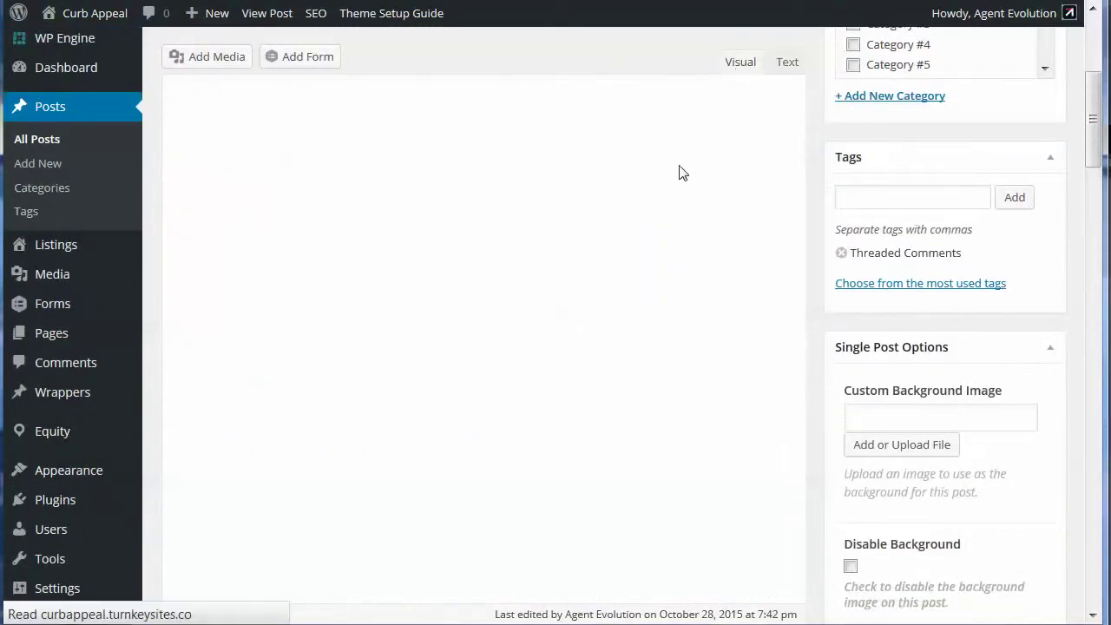
scroll(690, 323, down, 10)
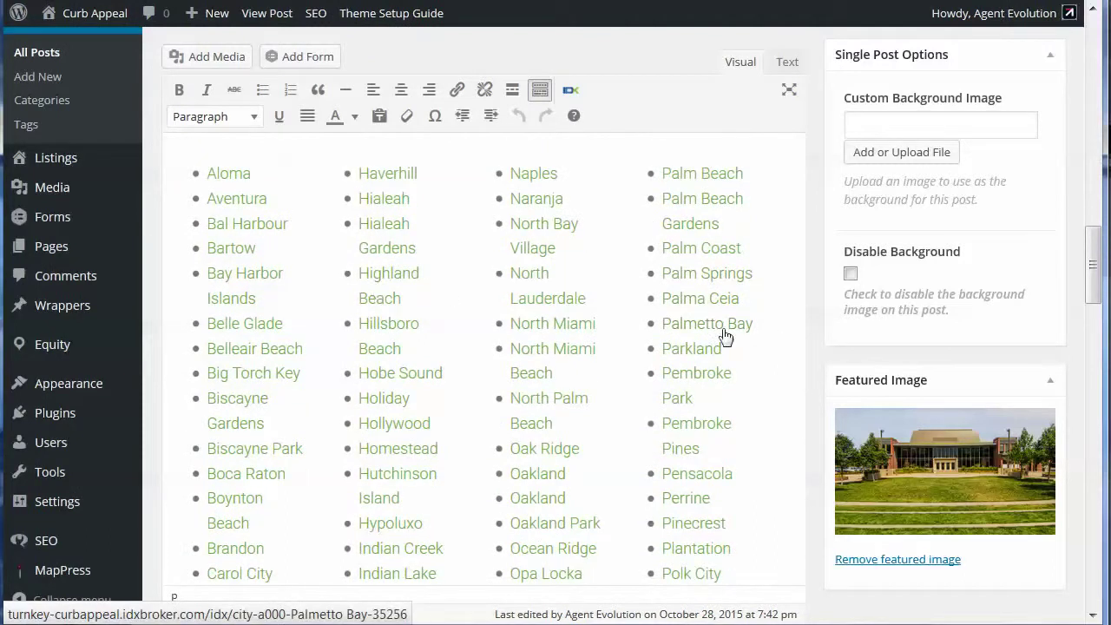
scroll(739, 338, down, 8)
scroll(742, 343, down, 8)
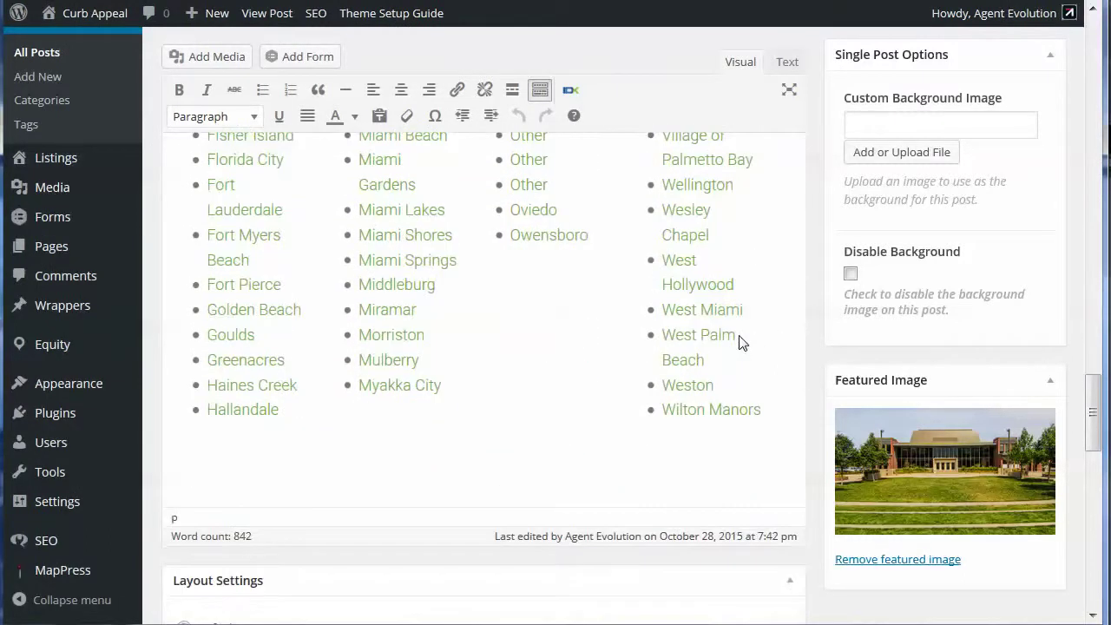
scroll(744, 343, up, 10)
scroll(744, 343, up, 8)
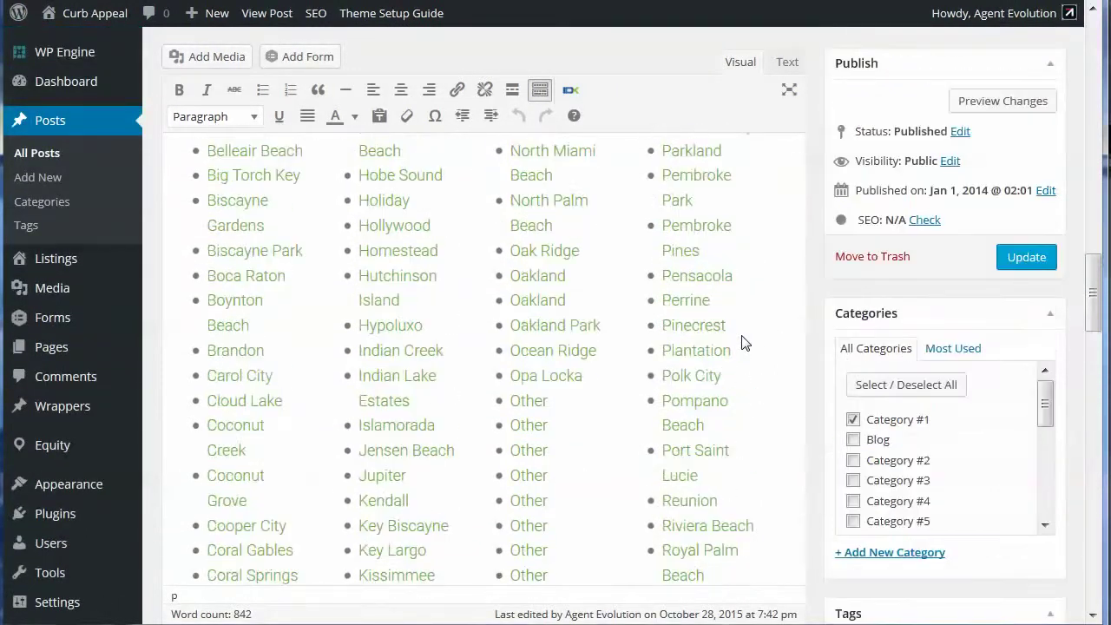
scroll(742, 343, up, 5)
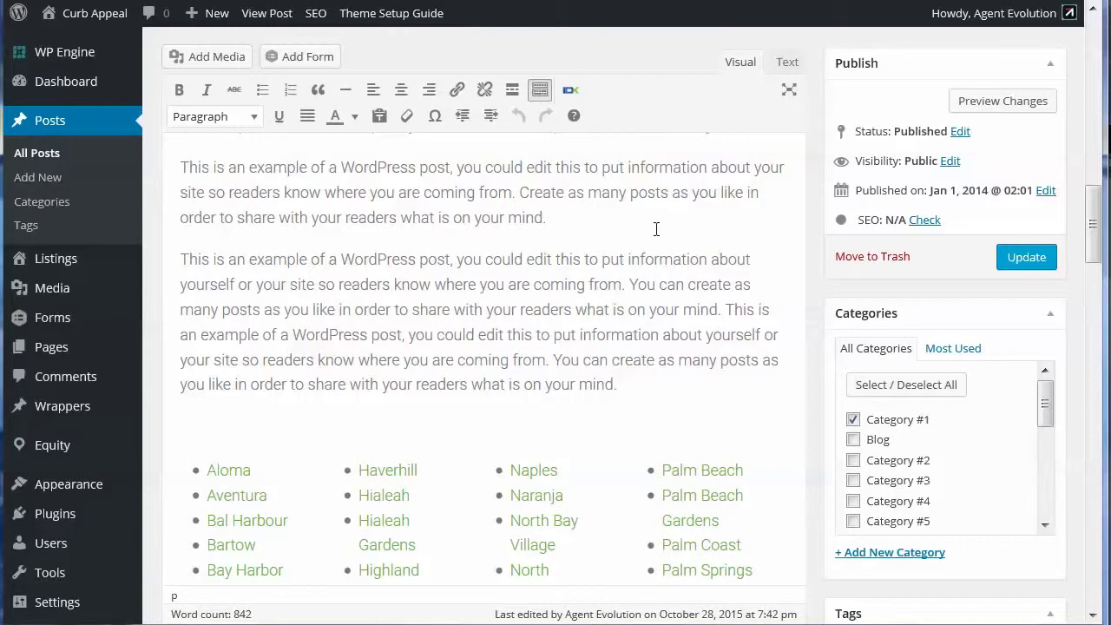
Update the post and check the city links on its published page
click(1027, 258)
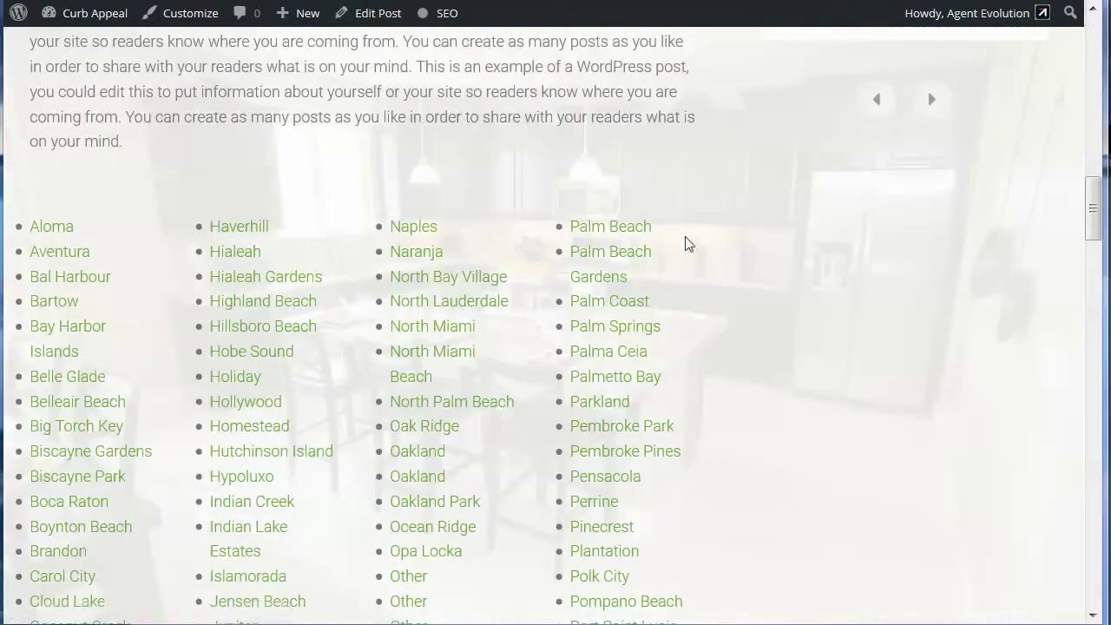
scroll(686, 243, down, 15)
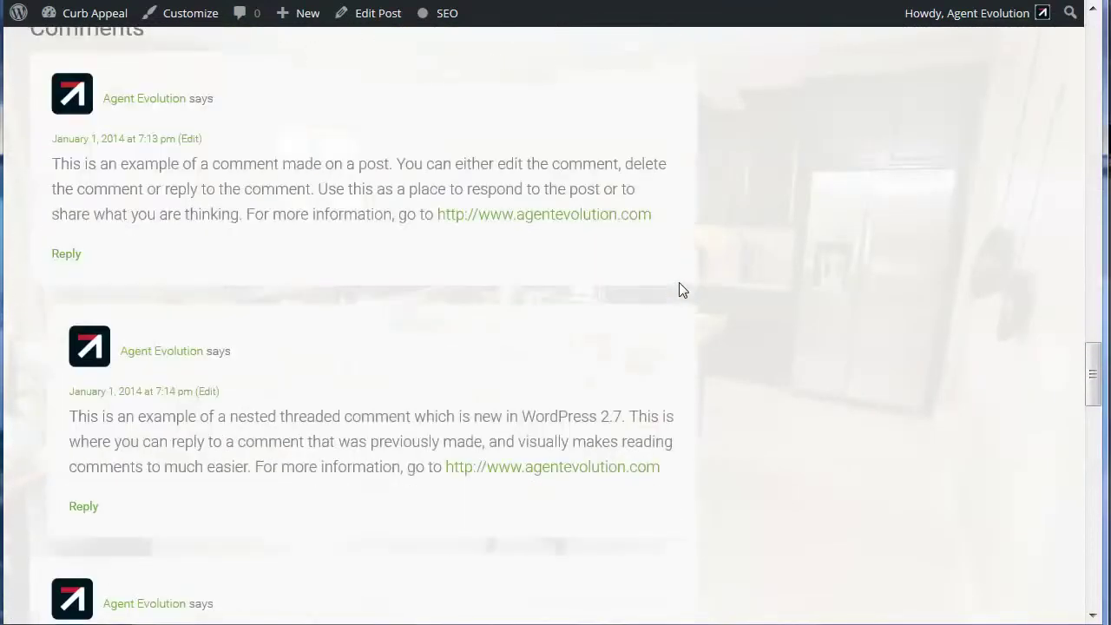
scroll(682, 289, up, 20)
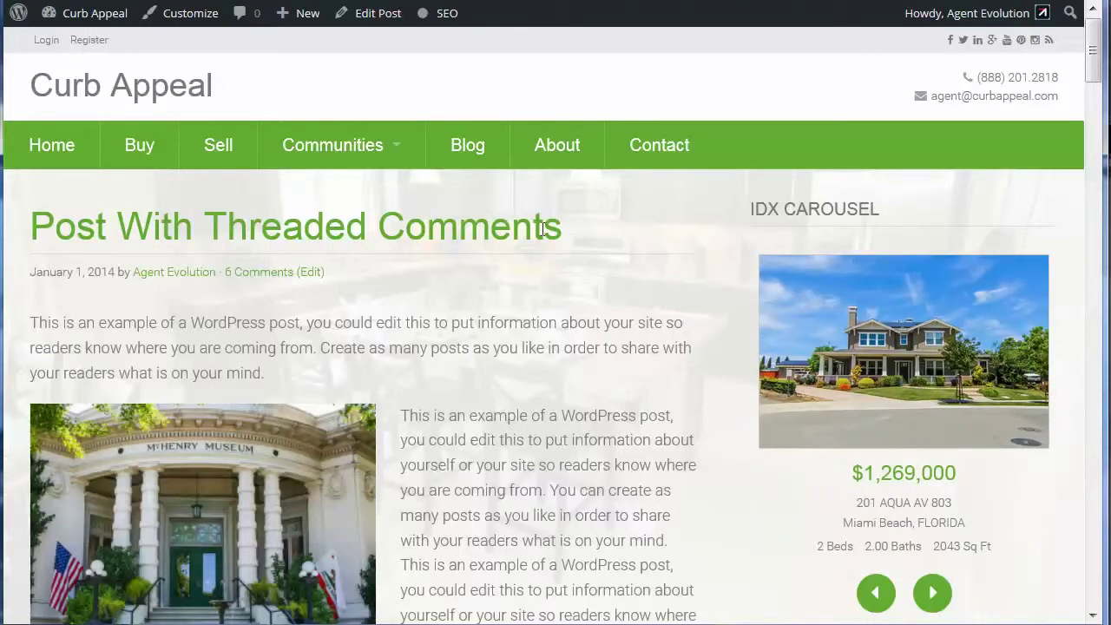
scroll(634, 268, down, 5)
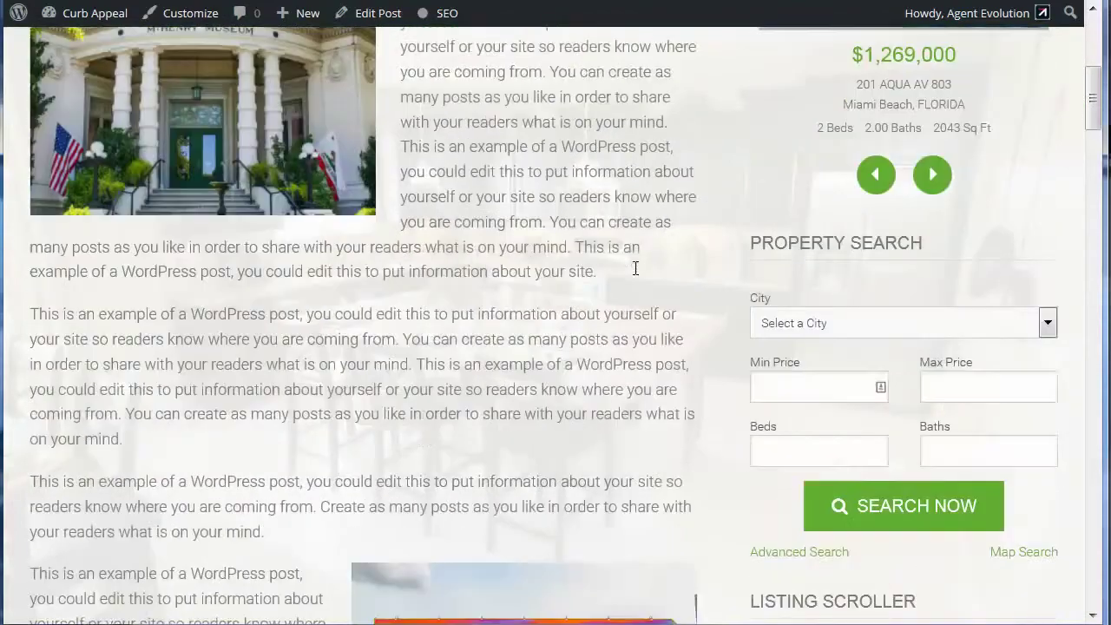
scroll(633, 268, down, 4)
scroll(633, 269, up, 9)
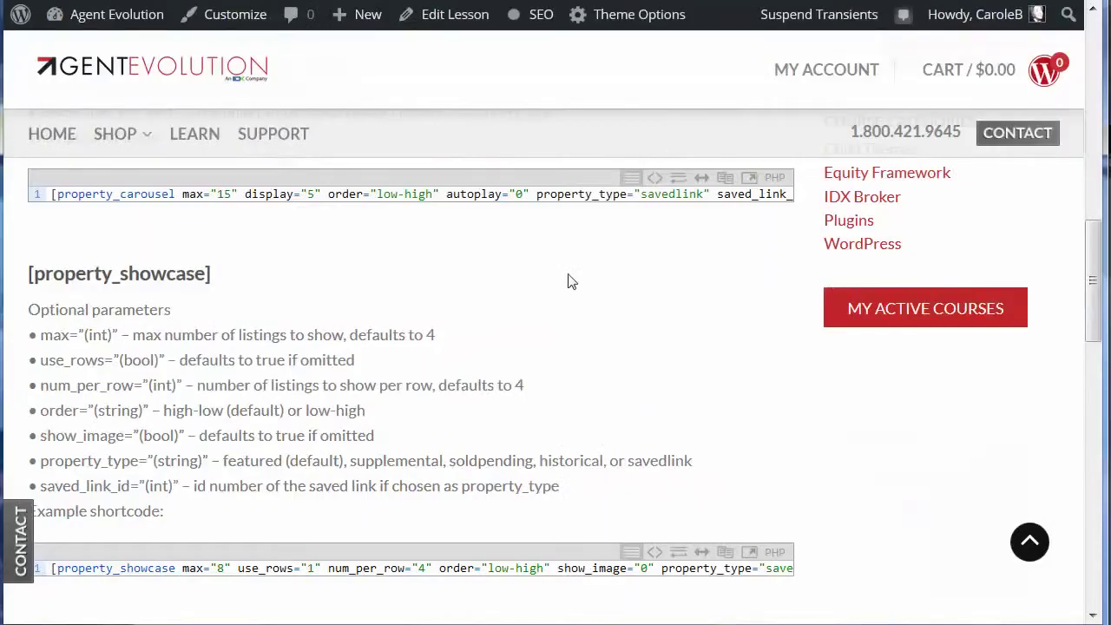
Review the lead_login, lead_signup and property_carousel shortcodes in the Equity: IDX Broker Shortcodes lesson
scroll(569, 281, up, 20)
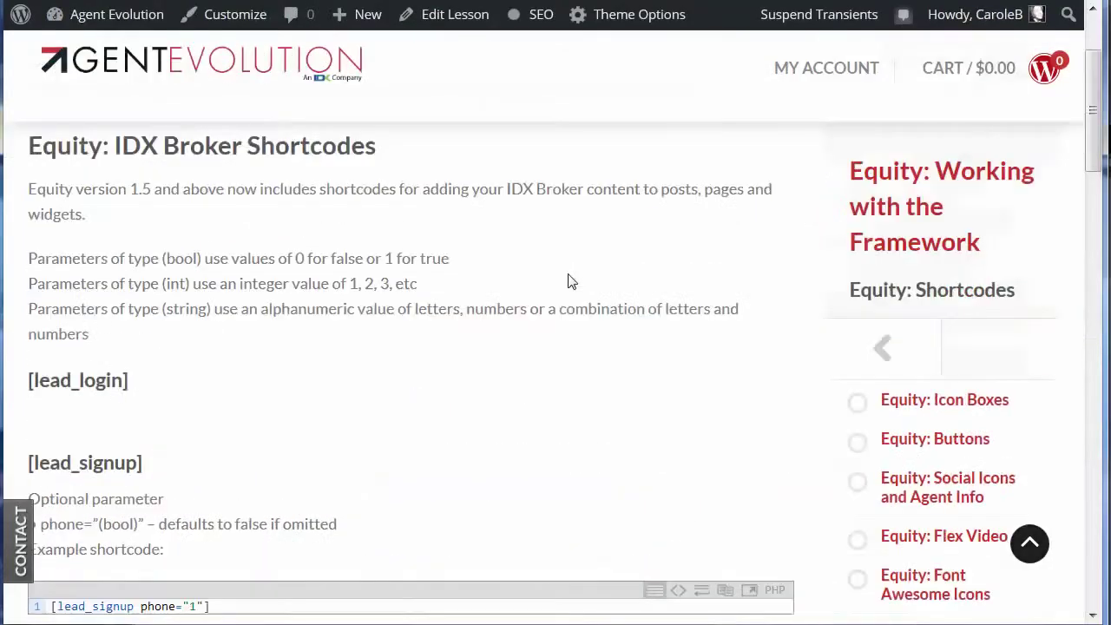
scroll(298, 500, down, 2)
scroll(297, 500, down, 2)
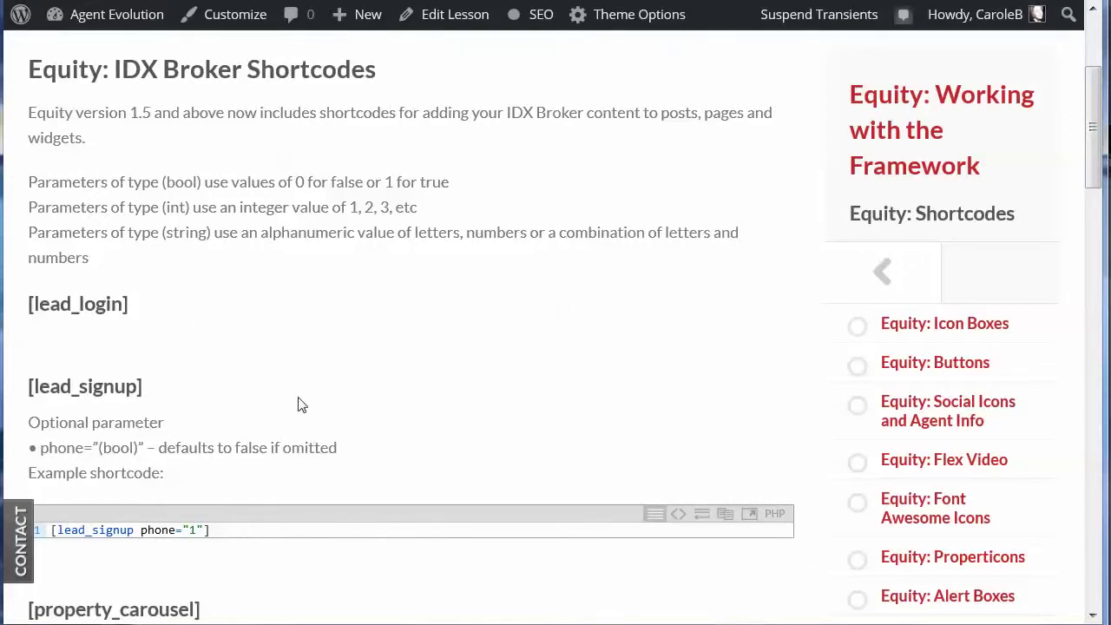
scroll(297, 405, down, 2)
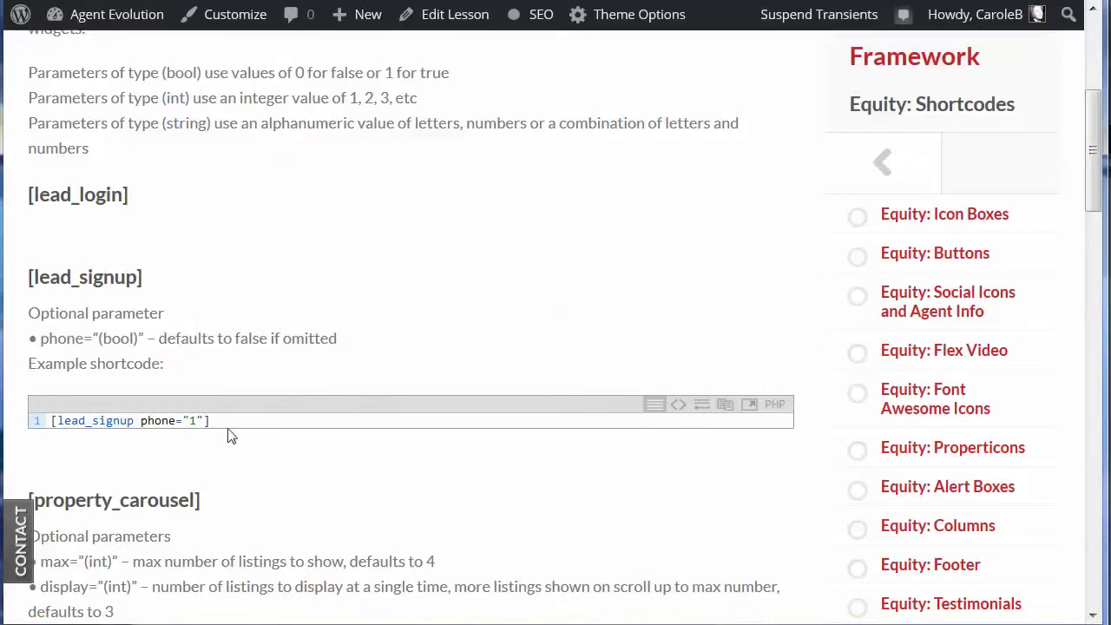
scroll(340, 442, down, 4)
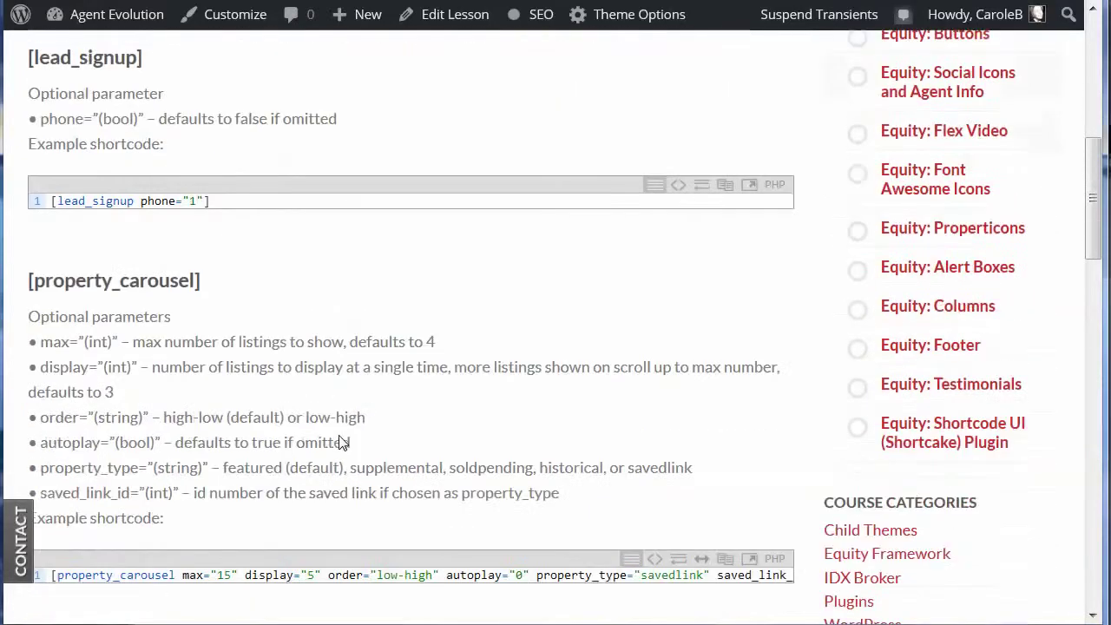
scroll(343, 442, down, 2)
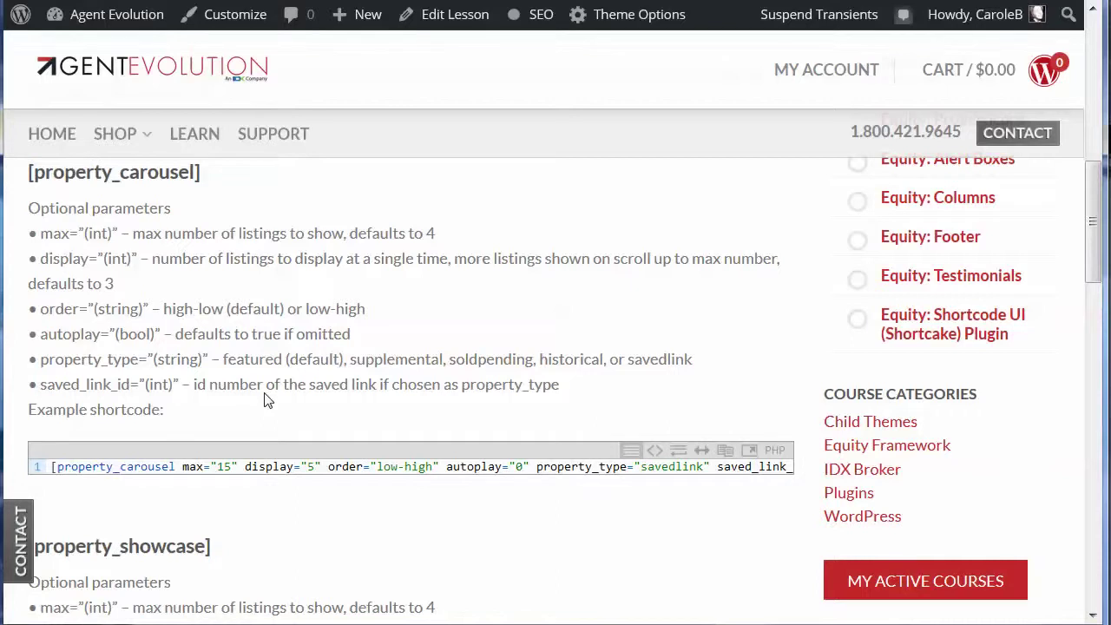
Review the optional parameters and example code for the property_showcase and city_links shortcodes in the lesson
scroll(544, 568, down, 4)
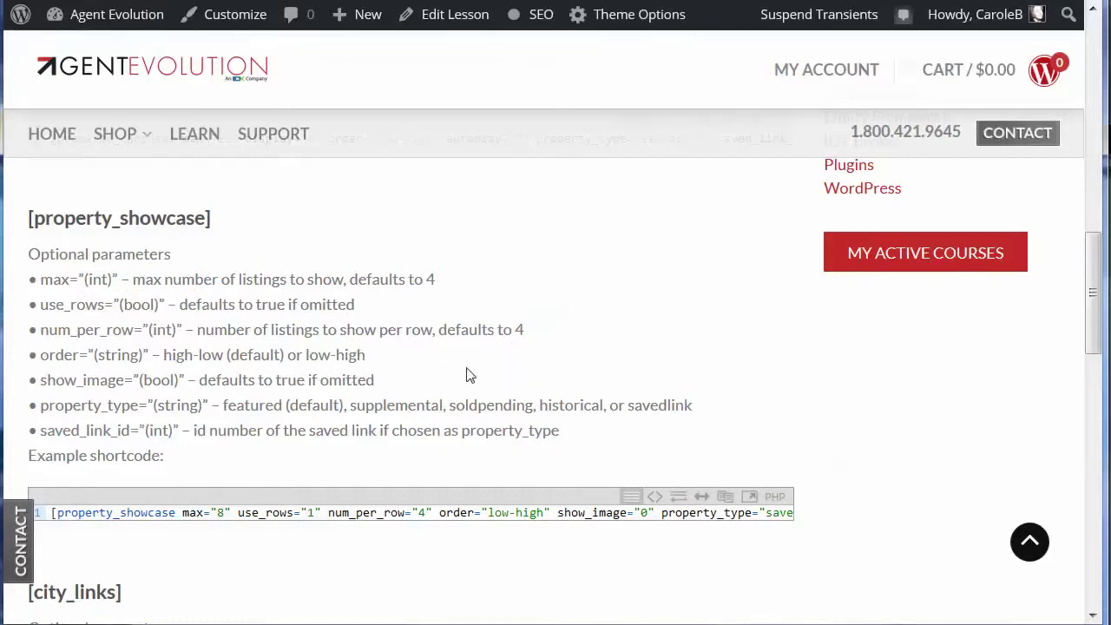
scroll(466, 375, down, 3)
scroll(466, 375, down, 3)
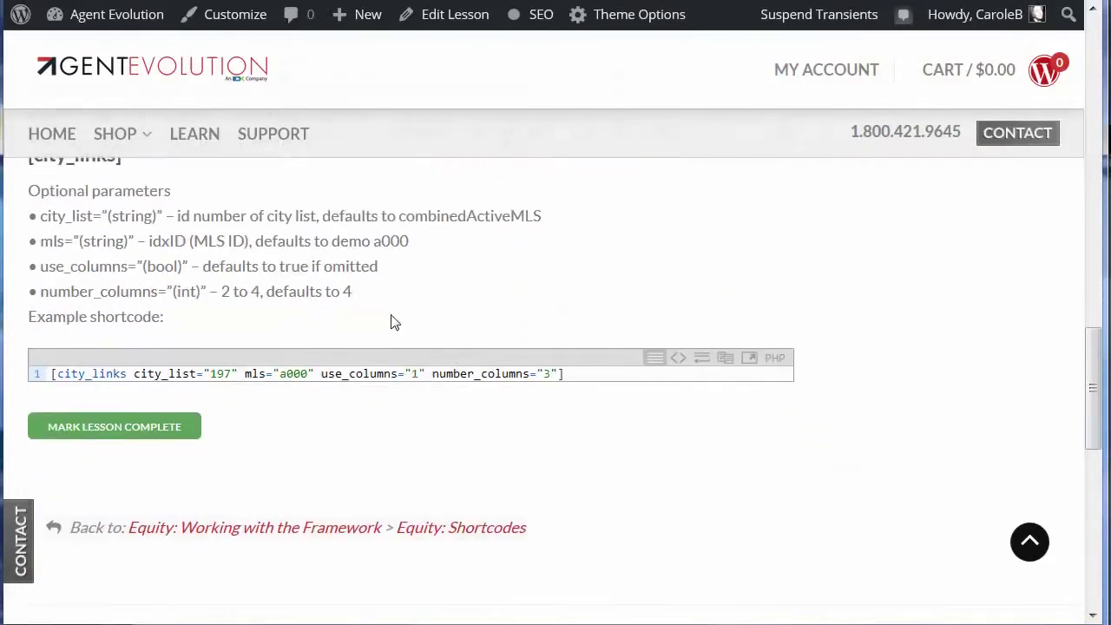
scroll(176, 218, up, 2)
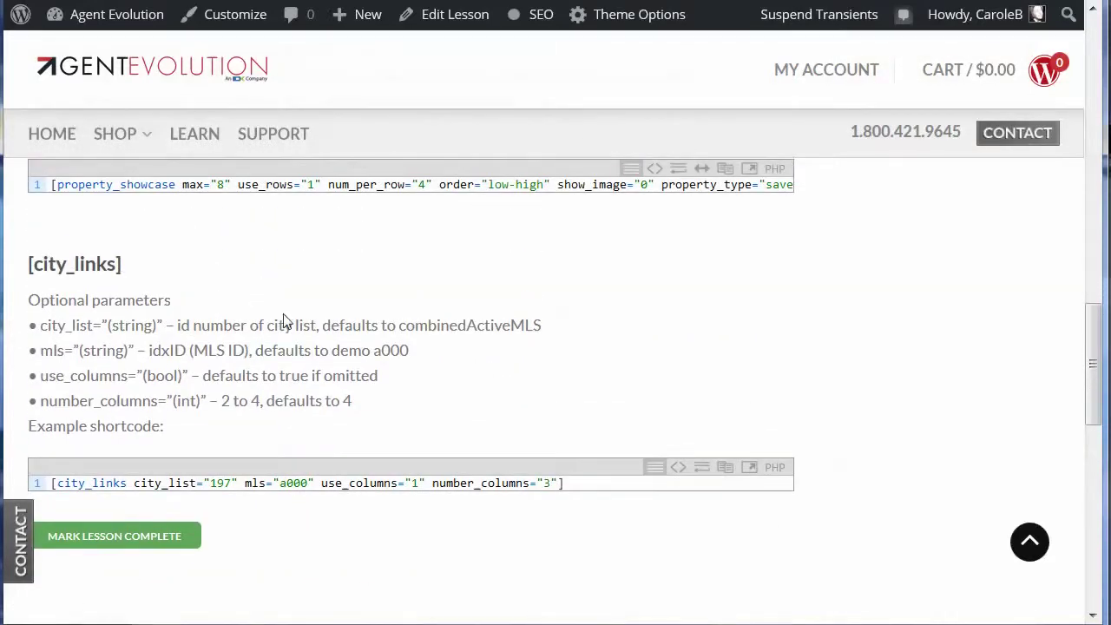